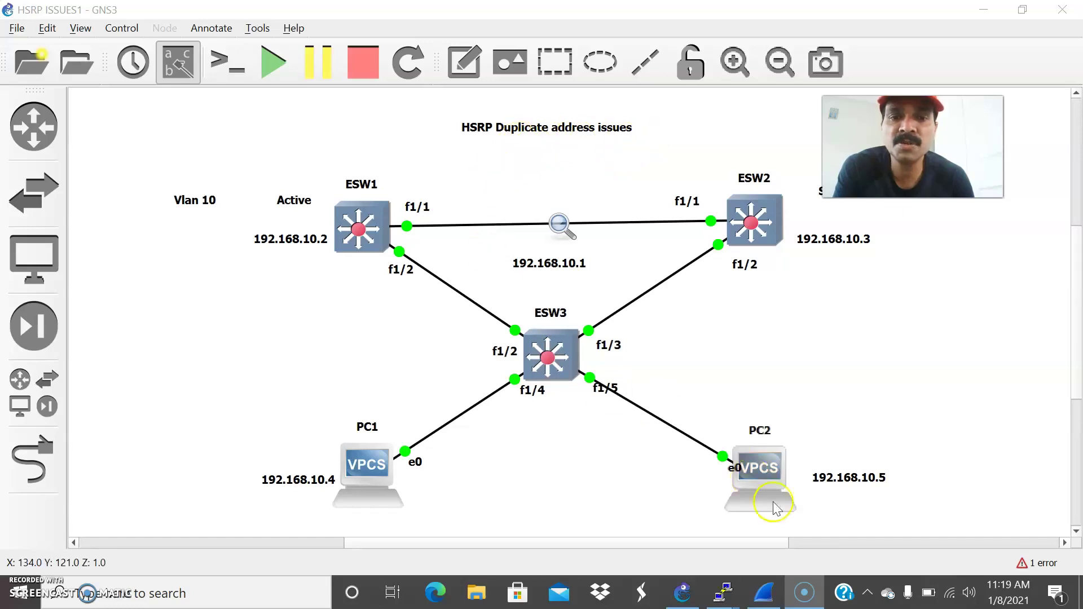
Run show standby brief on ESW1, showing Vl10 group 10 Active at priority 200.
{"action": "mouse_move", "coordinate": [716, 588]}
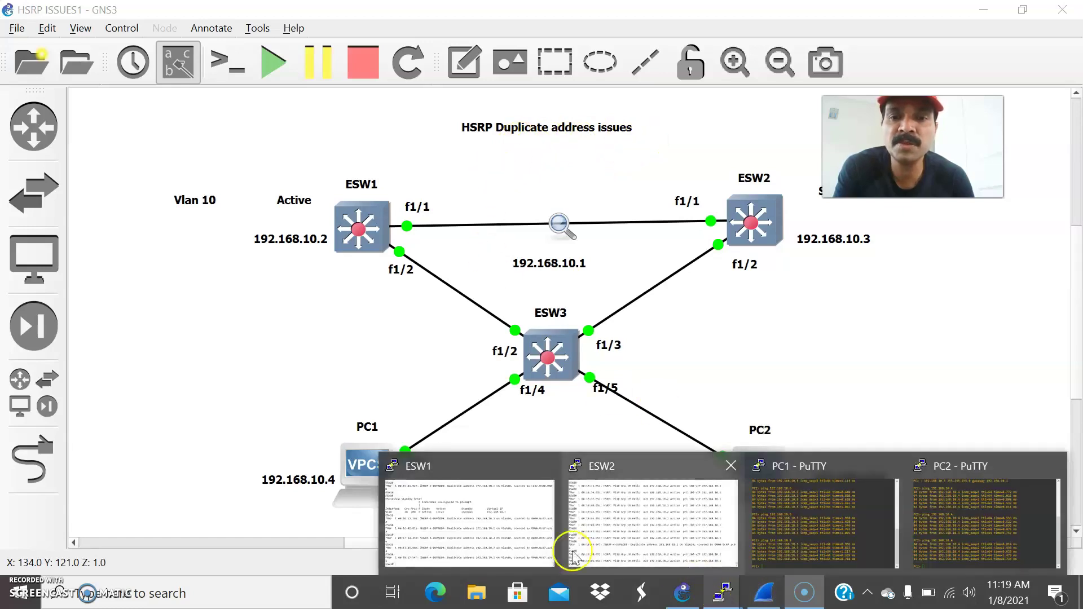
{"action": "left_click", "coordinate": [478, 524]}
{"action": "key", "text": "Return"}
{"action": "key", "text": "Return"}
{"action": "key", "text": "Return"}
{"action": "key", "text": "Return"}
{"action": "key", "text": "Return"}
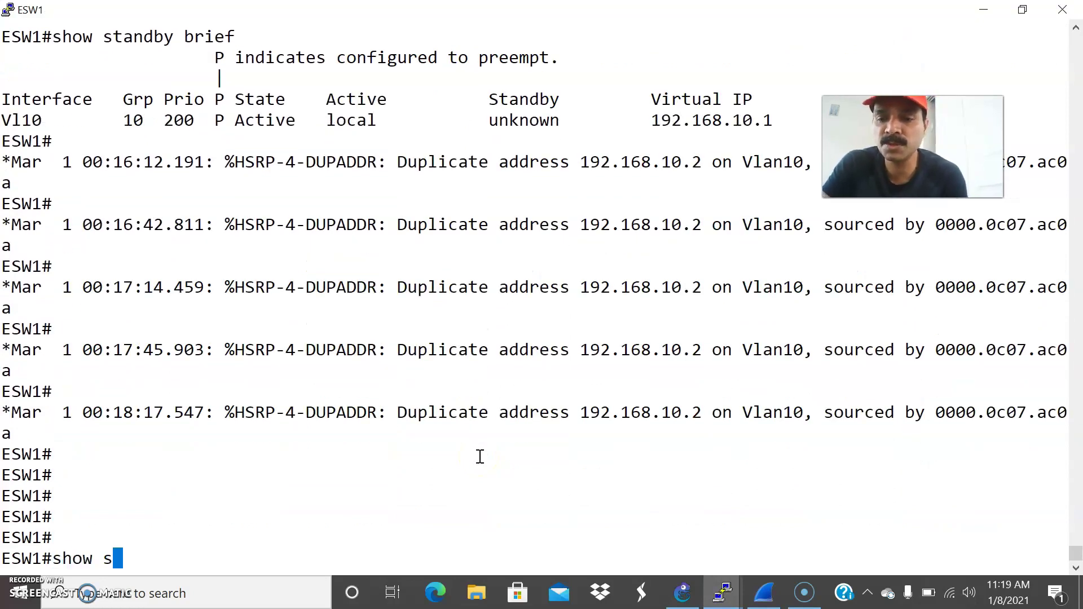
{"action": "type", "text": "show stan"}
{"action": "key", "text": "Tab"}
{"action": "type", "text": "br"}
{"action": "key", "text": "Tab"}
{"action": "key", "text": "Return"}
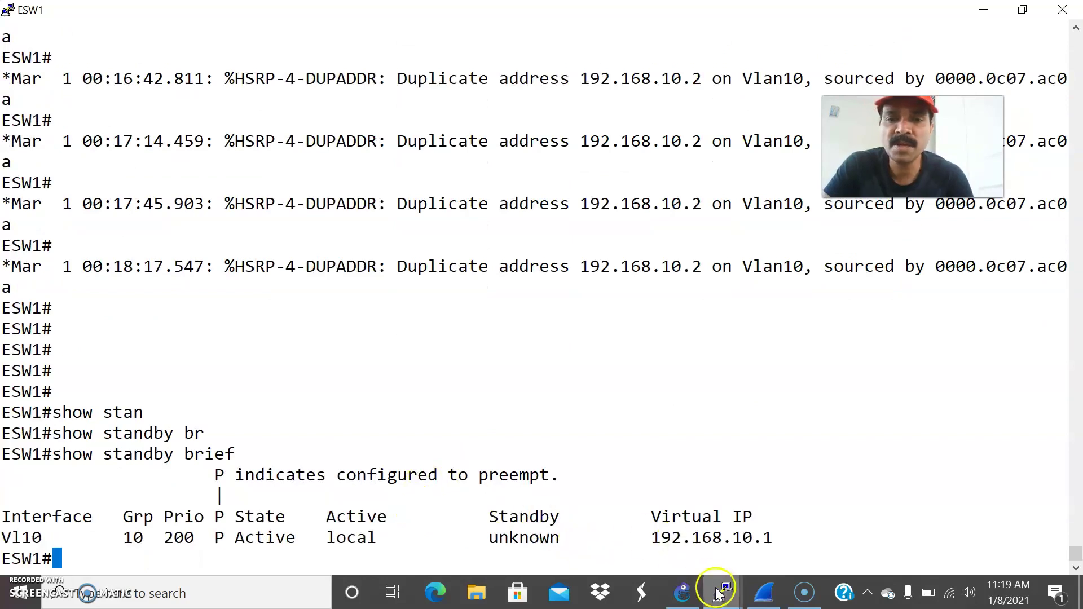
On ESW2, turn off all debugging with 'u all' and run show standby brief.
{"action": "left_click", "coordinate": [719, 590]}
{"action": "left_click", "coordinate": [676, 507]}
{"action": "type", "text": "u "}
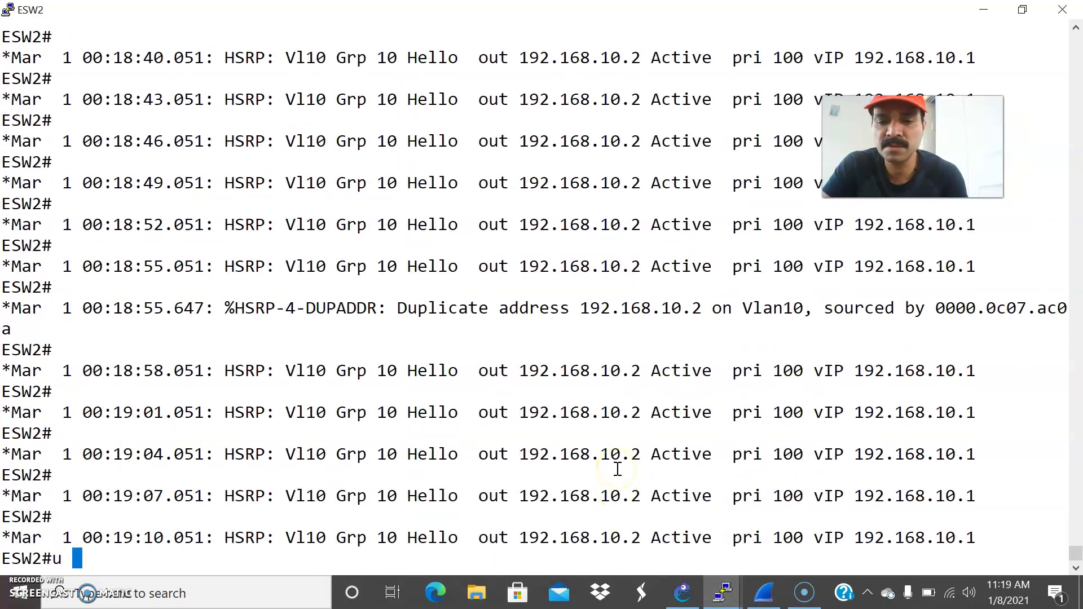
{"action": "type", "text": "all"}
{"action": "key", "text": "Return"}
{"action": "key", "text": "Return"}
{"action": "key", "text": "Return"}
{"action": "key", "text": "Return"}
{"action": "type", "text": "show"}
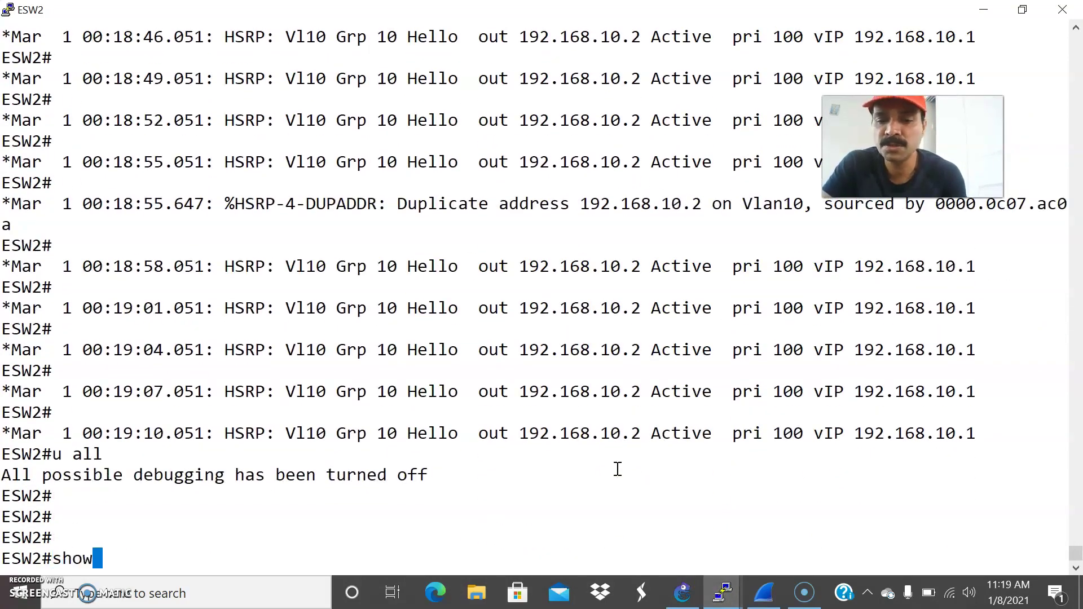
{"action": "type", "text": " stan"}
{"action": "key", "text": "Tab"}
{"action": "type", "text": "br"}
{"action": "key", "text": "Tab"}
{"action": "key", "text": "Return"}
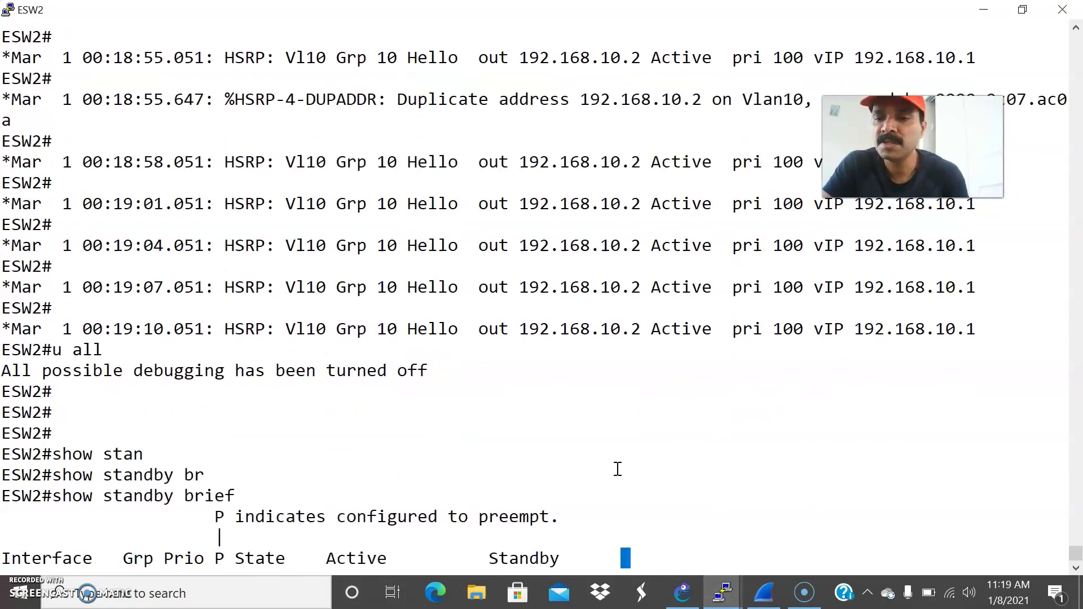
{"action": "key", "text": "Return"}
{"action": "key", "text": "Return"}
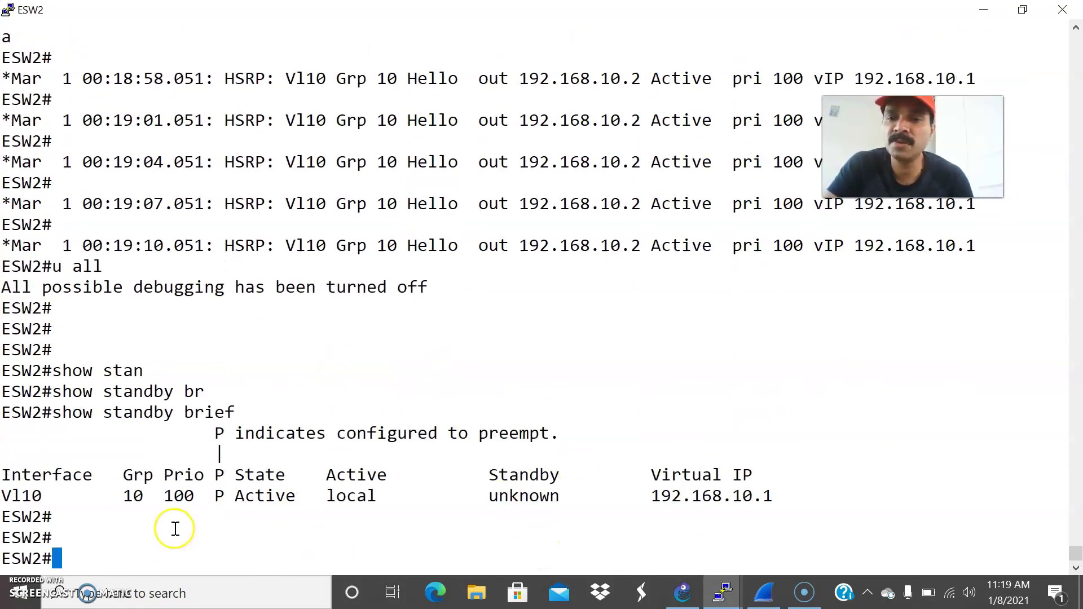
Back on ESW1, highlight the HSRP-4-DUPADDR duplicate address message, then clear the selection.
{"action": "key", "text": "alt+Tab"}
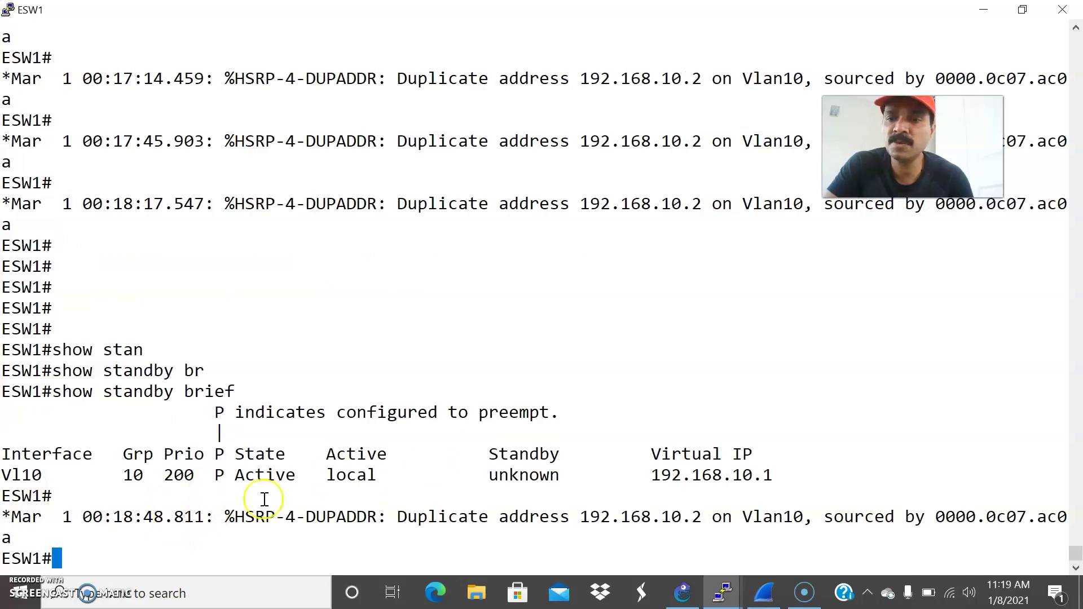
{"action": "left_click_drag", "start_coordinate": [235, 515], "coordinate": [1025, 515]}
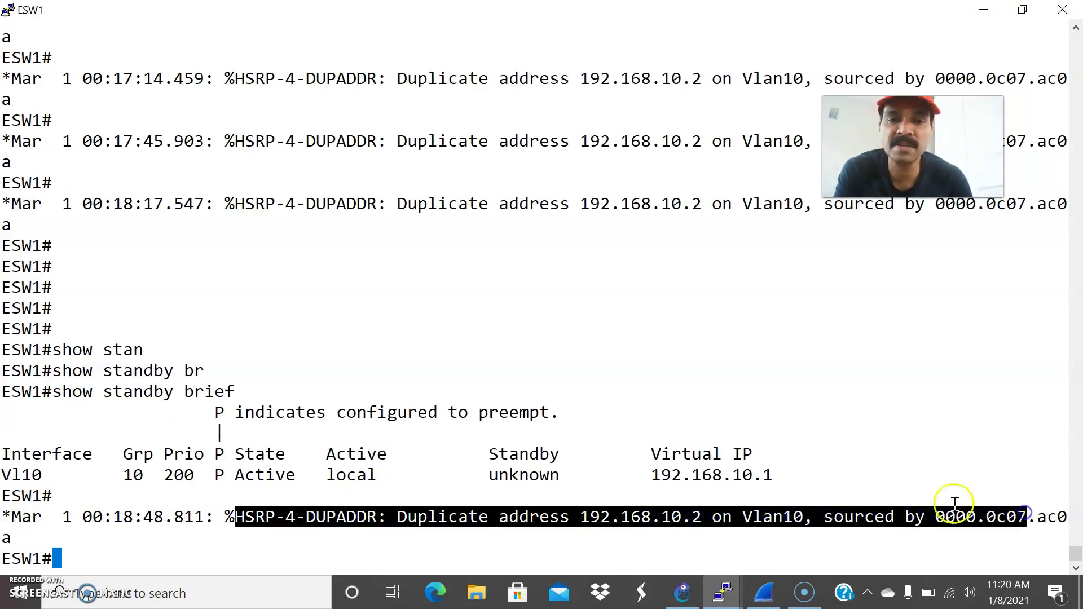
{"action": "left_click", "coordinate": [905, 483]}
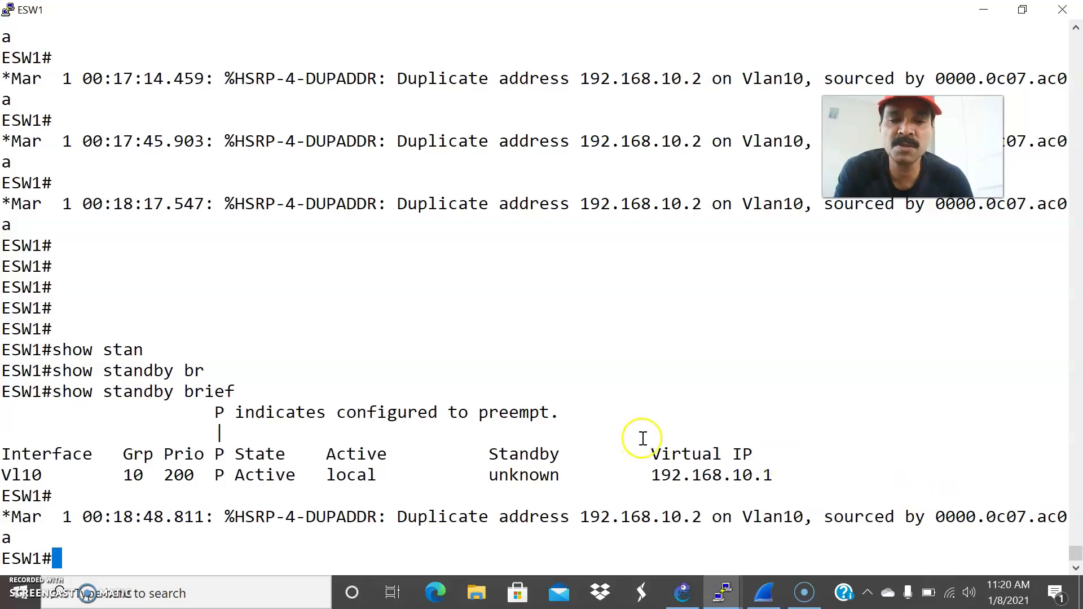
Scan the hsrp-filtered capture and highlight the virtual IP bytes c0 a8 0a 01 in the hex dump.
{"action": "left_click", "coordinate": [762, 597]}
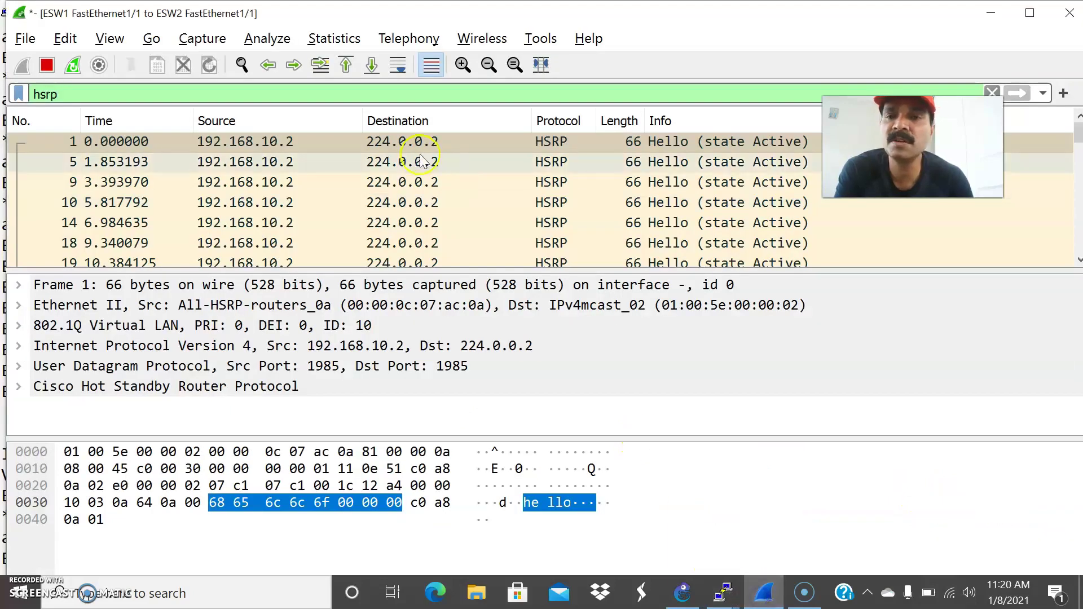
{"action": "scroll", "coordinate": [441, 203], "scroll_direction": "down", "scroll_amount": 20}
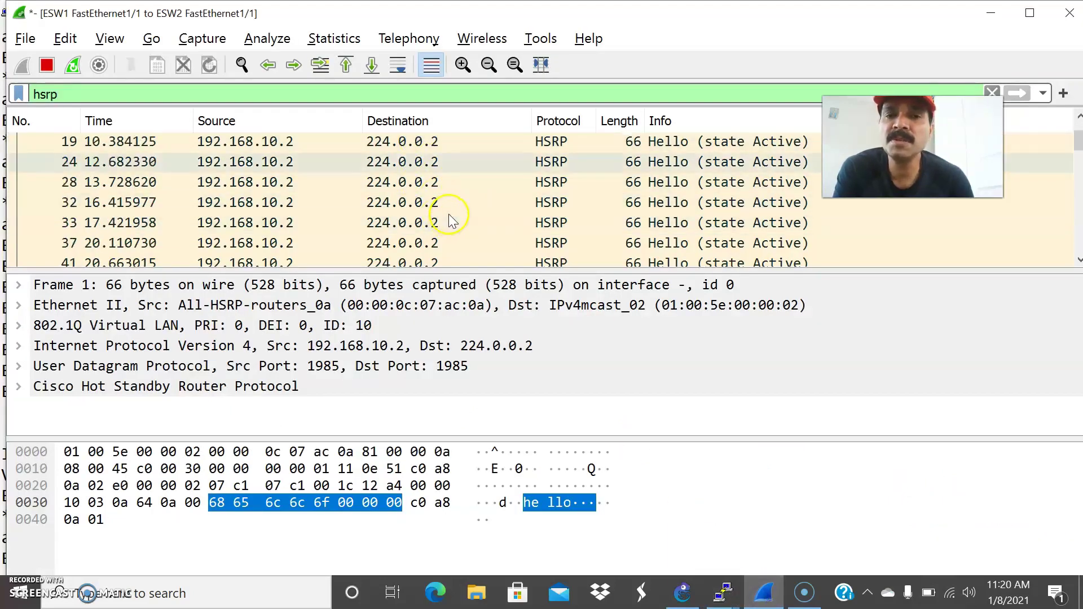
{"action": "scroll", "coordinate": [447, 212], "scroll_direction": "up", "scroll_amount": 15}
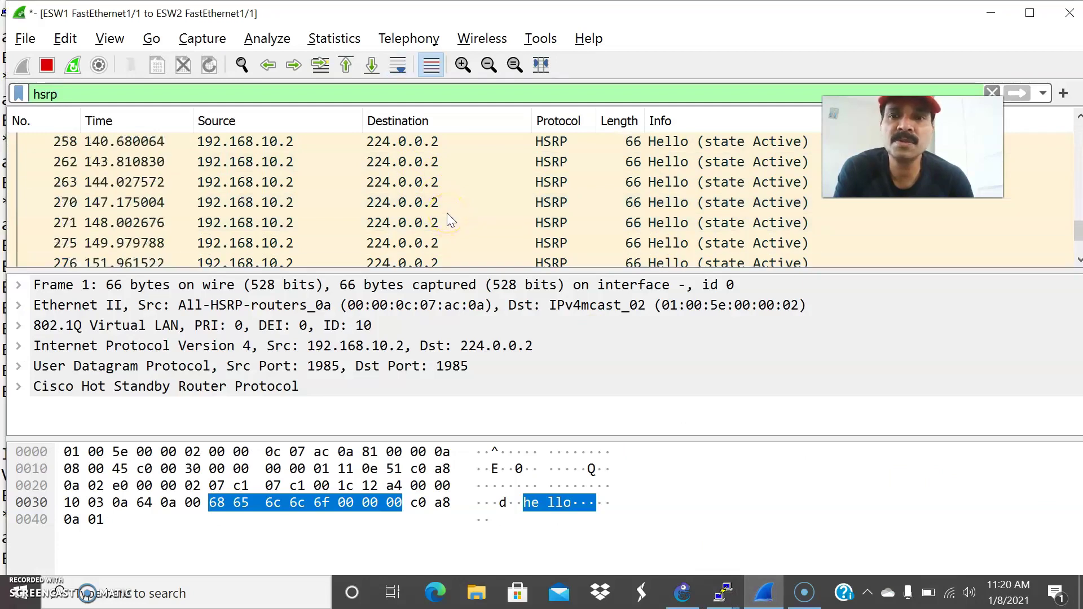
{"action": "left_click", "coordinate": [443, 486]}
{"action": "left_click", "coordinate": [442, 502]}
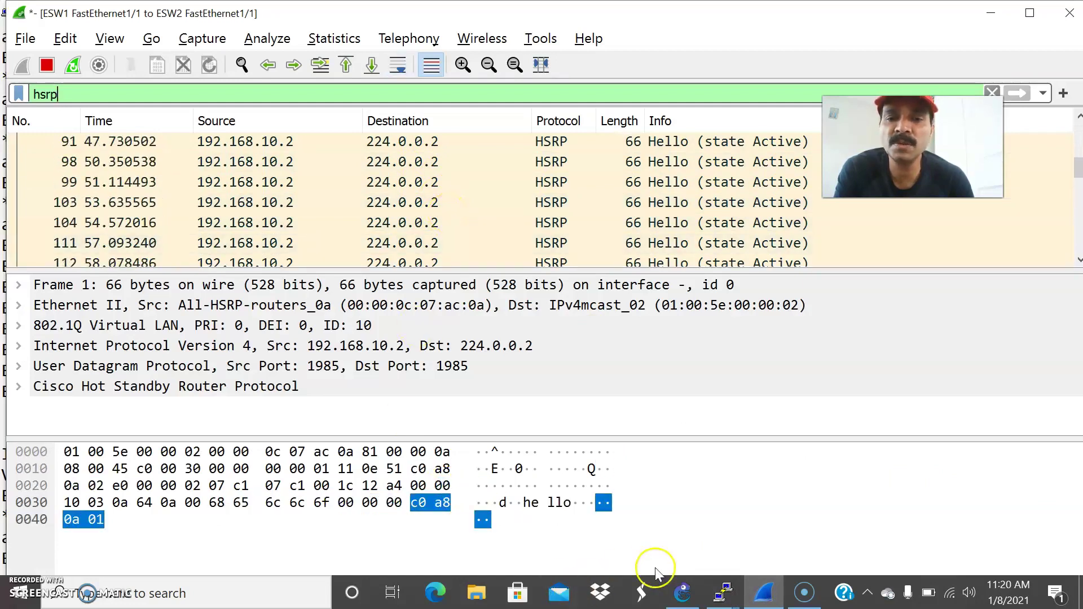
Select packet 91 in Wireshark and scroll through its details.
{"action": "left_click", "coordinate": [681, 592]}
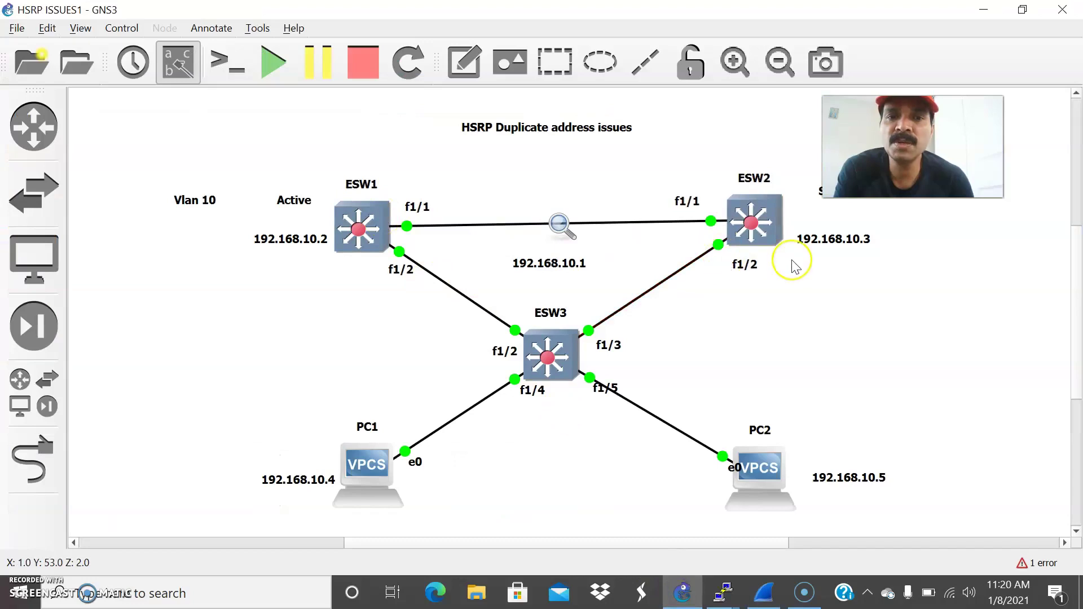
{"action": "key", "text": "alt+Tab"}
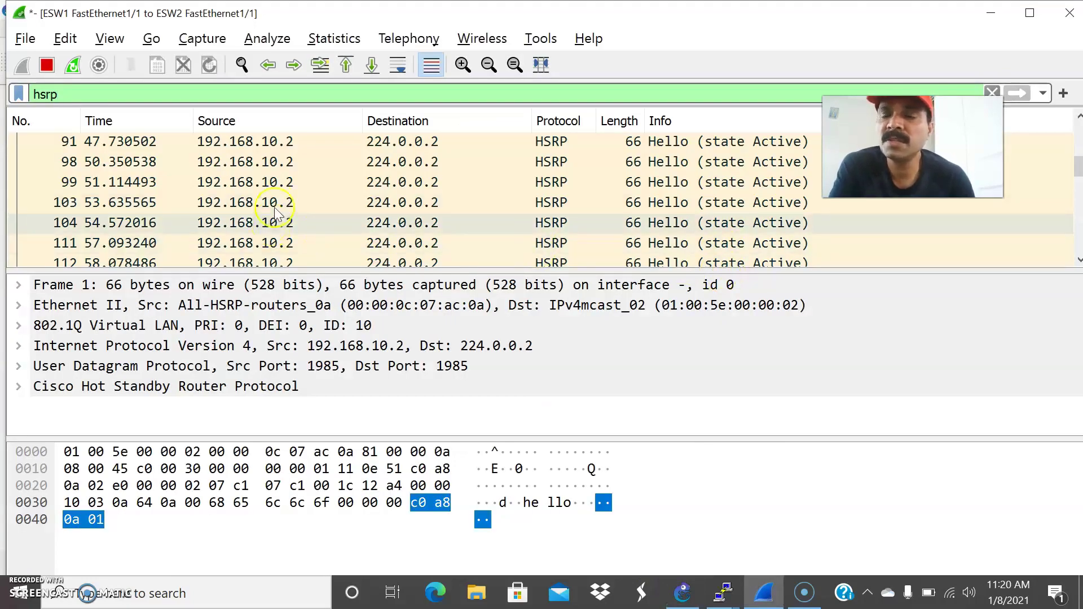
{"action": "left_click", "coordinate": [253, 148]}
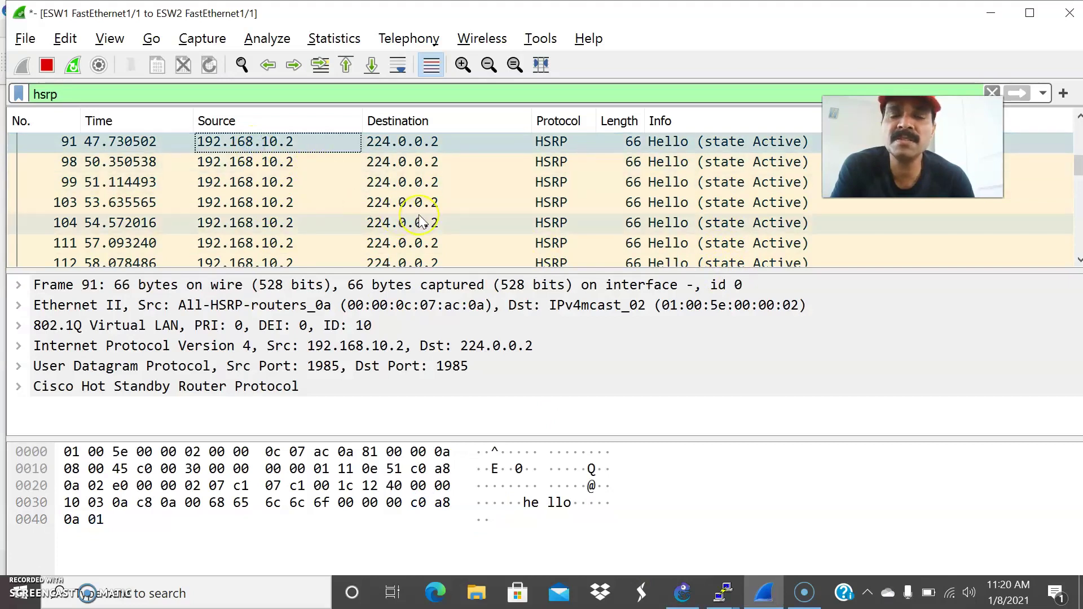
{"action": "scroll", "coordinate": [420, 220], "scroll_direction": "down", "scroll_amount": 1}
{"action": "scroll", "coordinate": [255, 174], "scroll_direction": "up", "scroll_amount": 5}
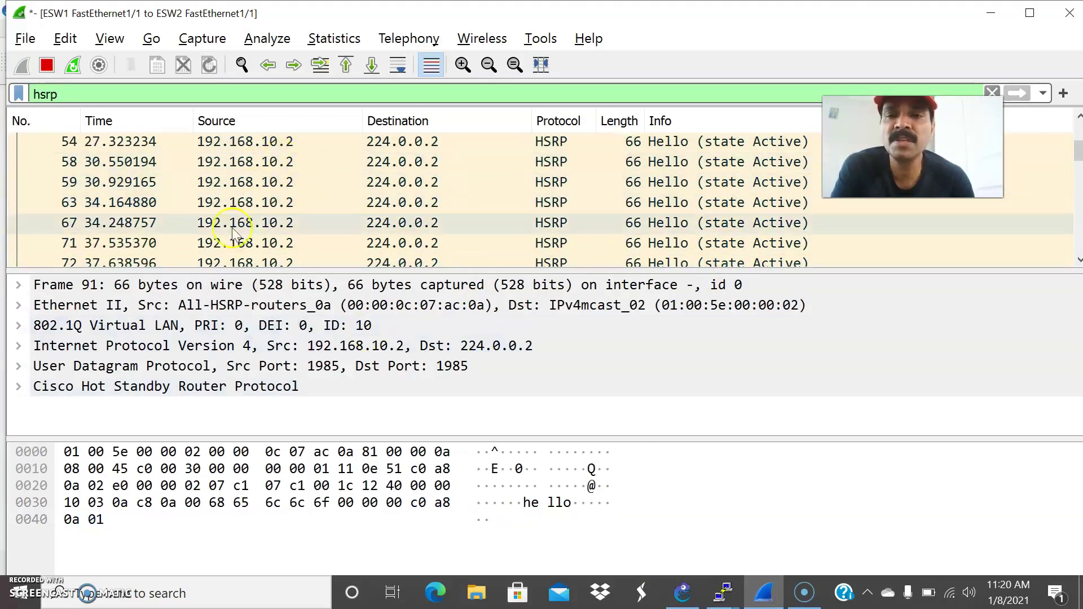
Rerun the ping from PC1 to 192.168.10.5.
{"action": "mouse_move", "coordinate": [722, 592]}
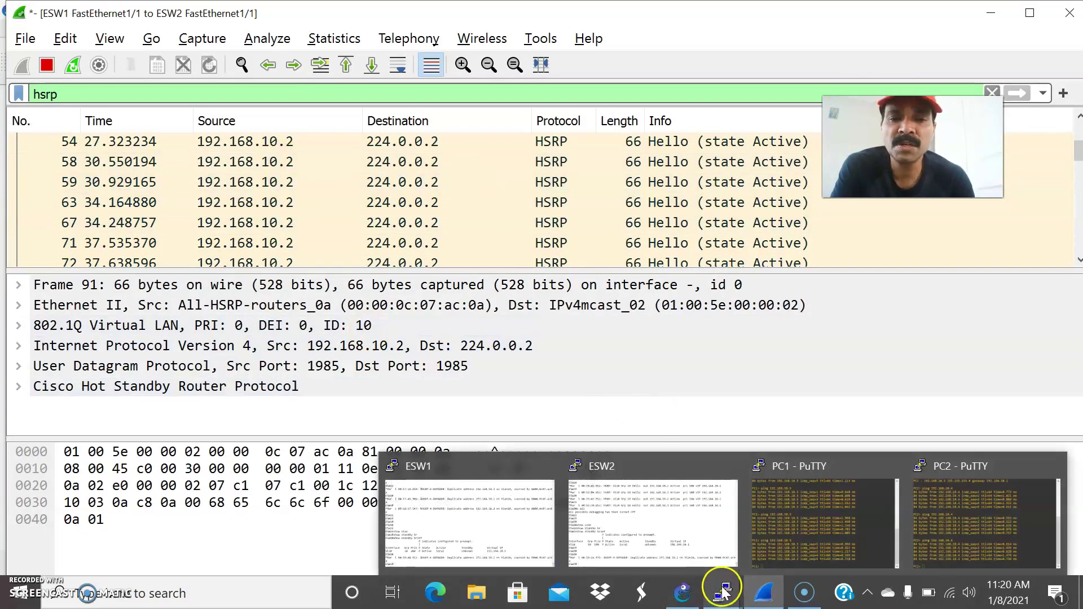
{"action": "left_click", "coordinate": [782, 533]}
{"action": "key", "text": "Up"}
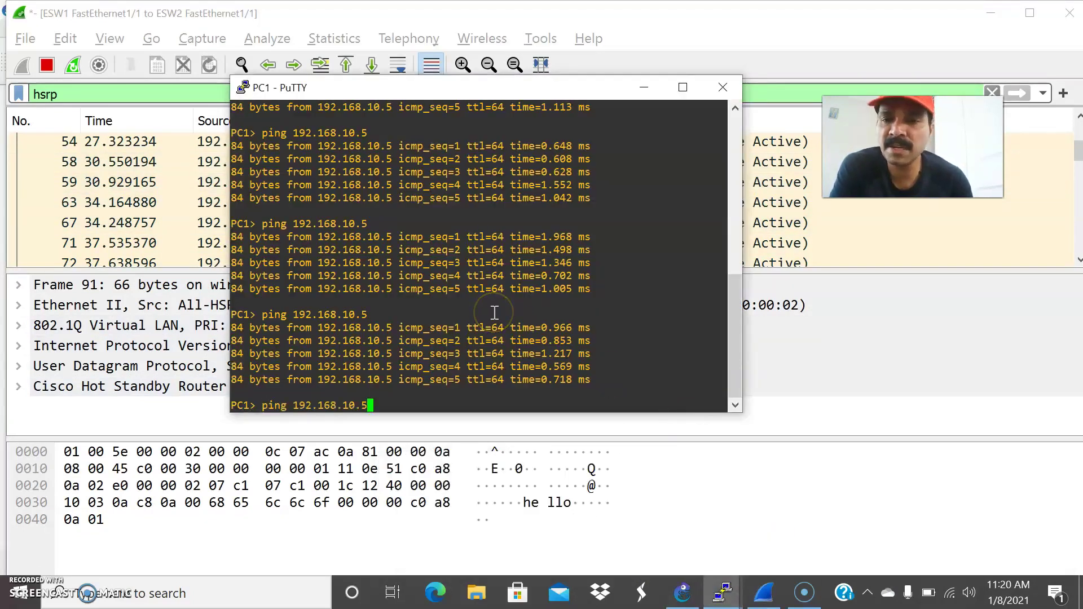
{"action": "key", "text": "Return"}
Rerun PC2's ping to 192.168.10.4 and view the capture's 802.1Q VLAN details.
{"action": "mouse_move", "coordinate": [722, 591]}
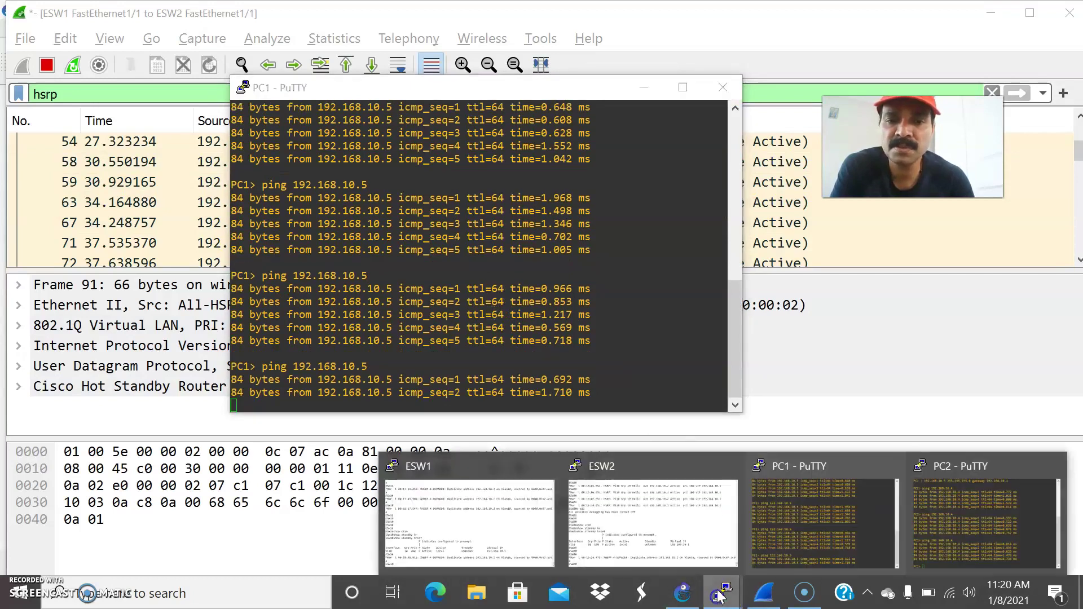
{"action": "left_click", "coordinate": [938, 489]}
{"action": "key", "text": "Up"}
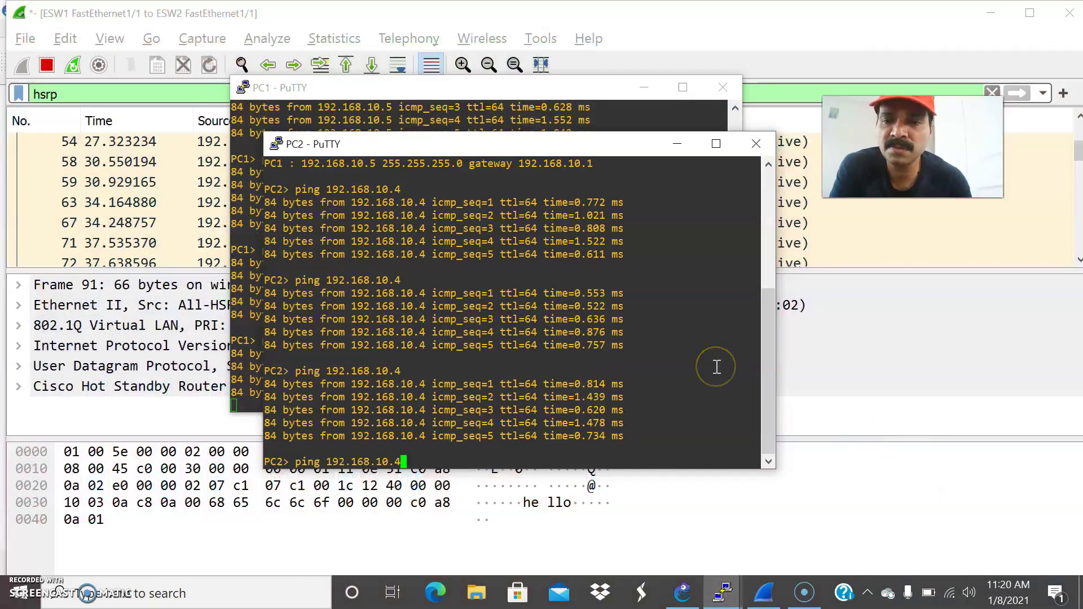
{"action": "key", "text": "Return"}
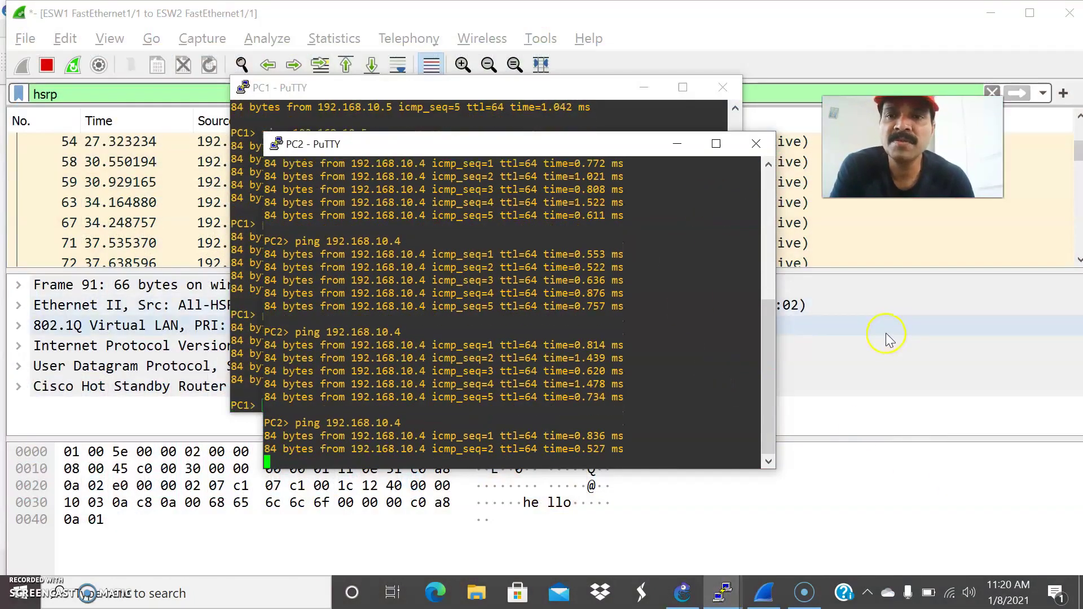
{"action": "left_click", "coordinate": [888, 328]}
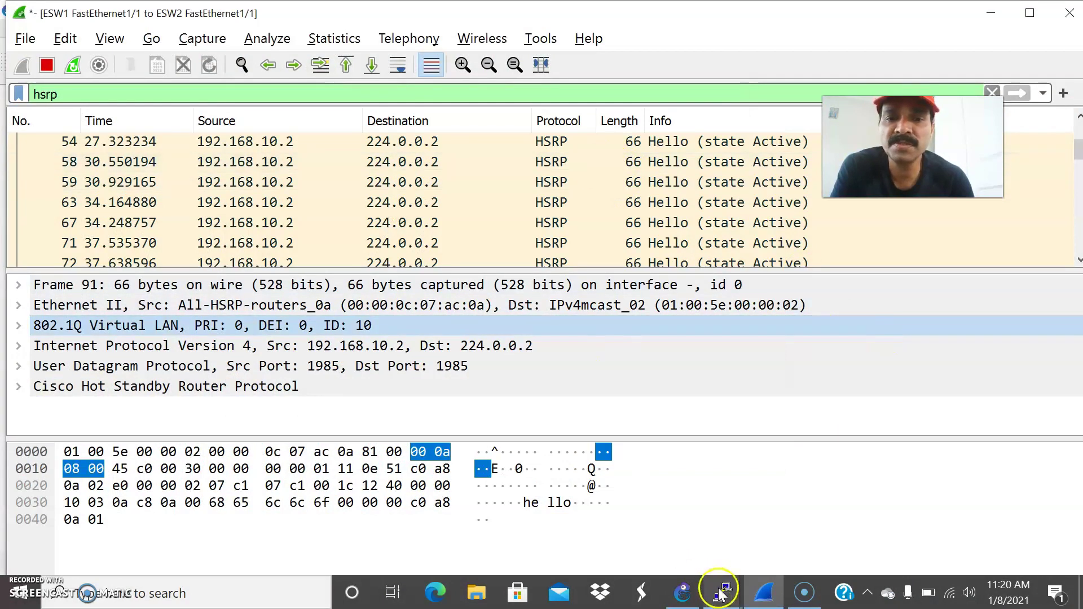
Show ESW1's Vlan10 running configuration with 'show run interface vlan 10'.
{"action": "mouse_move", "coordinate": [719, 592]}
{"action": "left_click", "coordinate": [468, 516]}
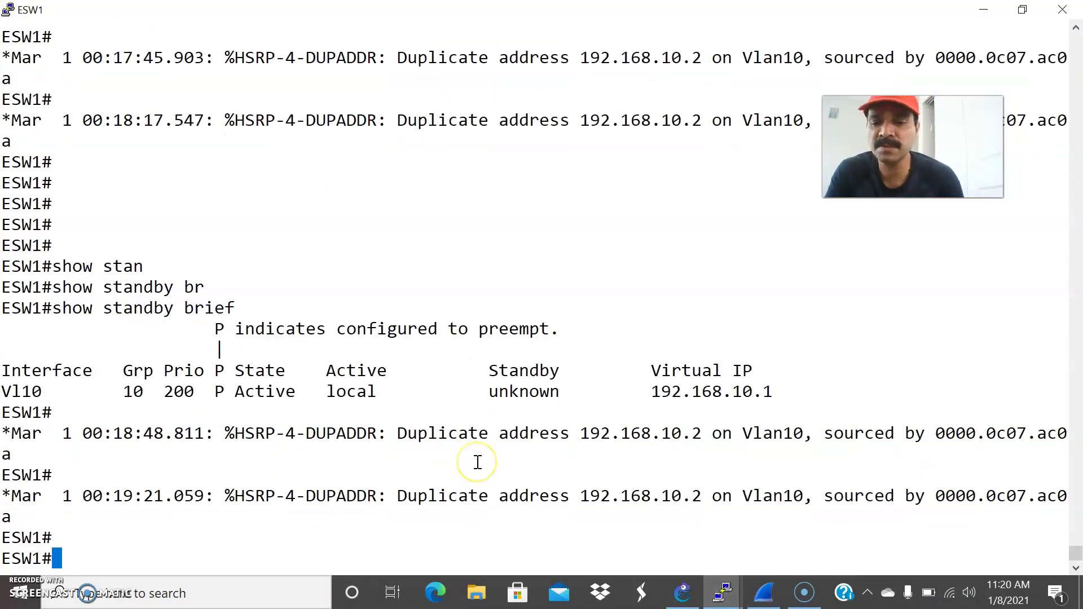
{"action": "key", "text": "Return"}
{"action": "key", "text": "Return"}
{"action": "type", "text": "show run in"}
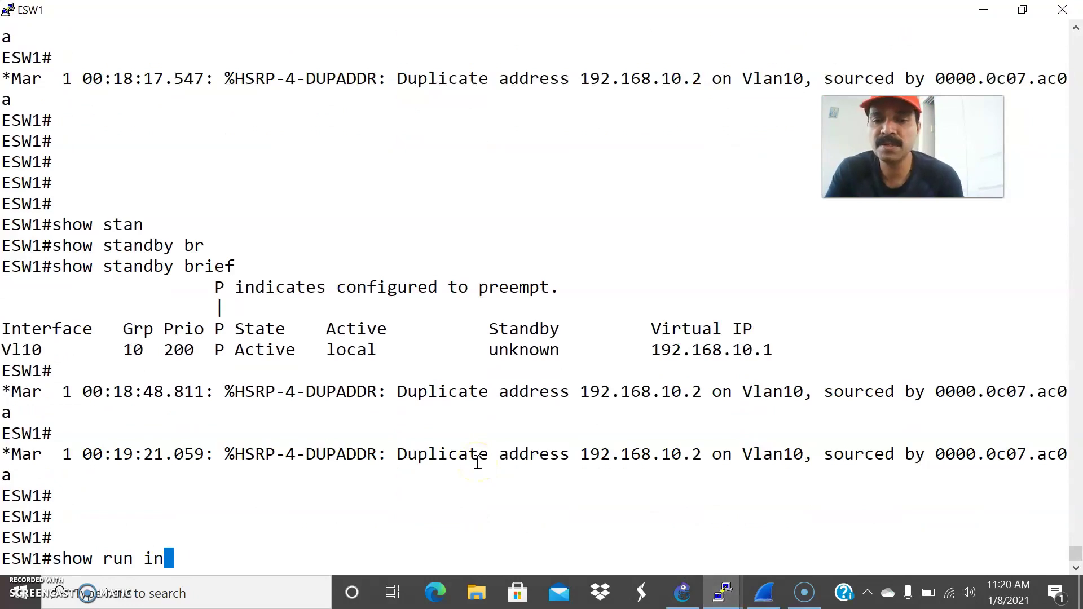
{"action": "type", "text": "ter"}
{"action": "key", "text": "Tab"}
{"action": "type", "text": "vl"}
{"action": "key", "text": "Tab"}
{"action": "type", "text": "10"}
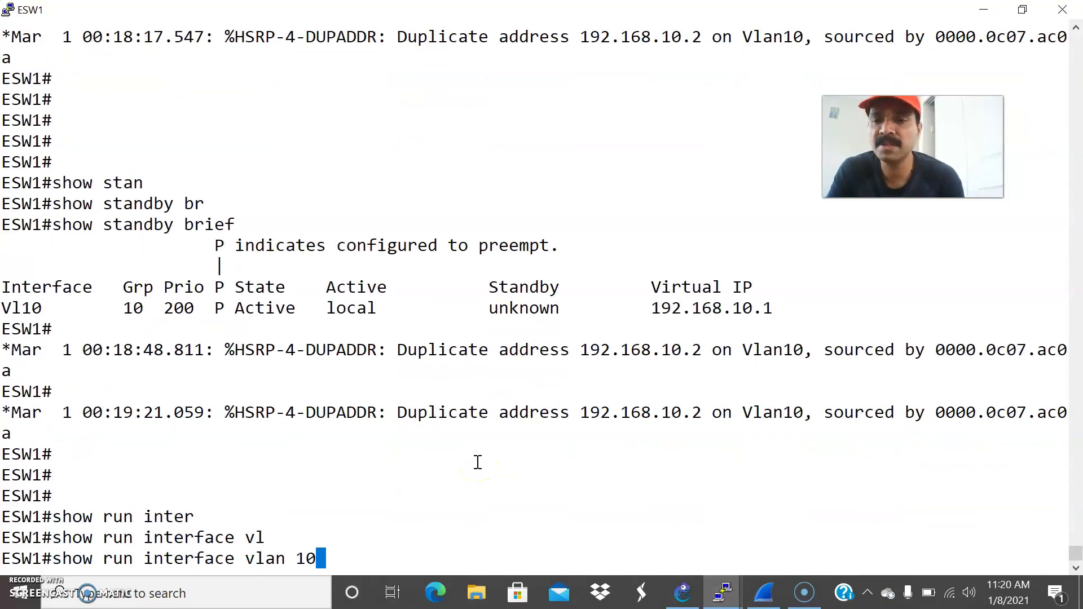
{"action": "key", "text": "Return"}
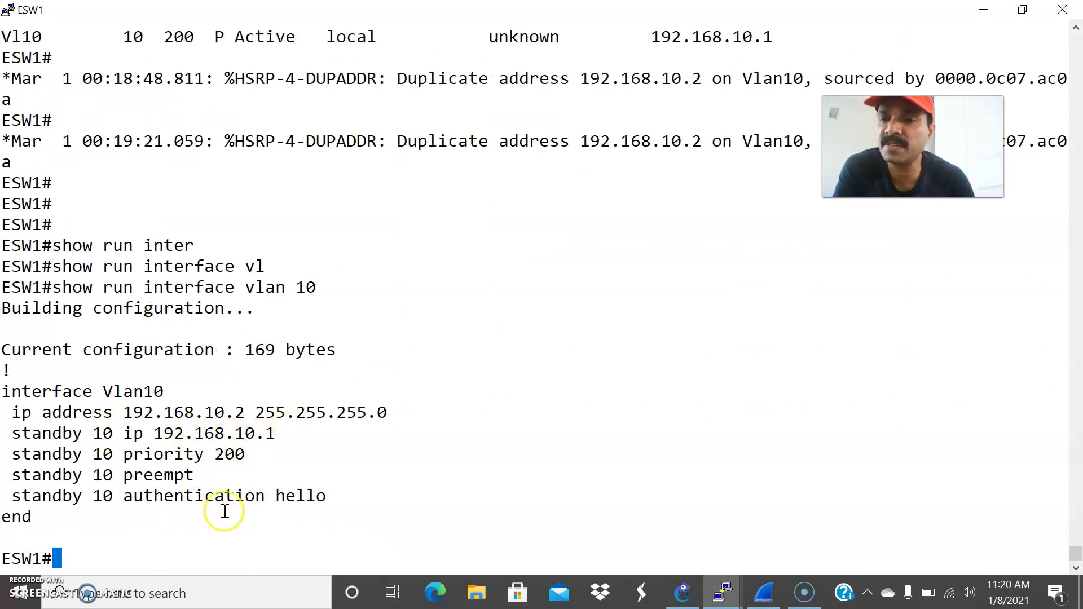
Show ESW2's Vlan10 running configuration and highlight its duplicate ip address 192.168.10.2 line.
{"action": "left_click", "coordinate": [726, 598]}
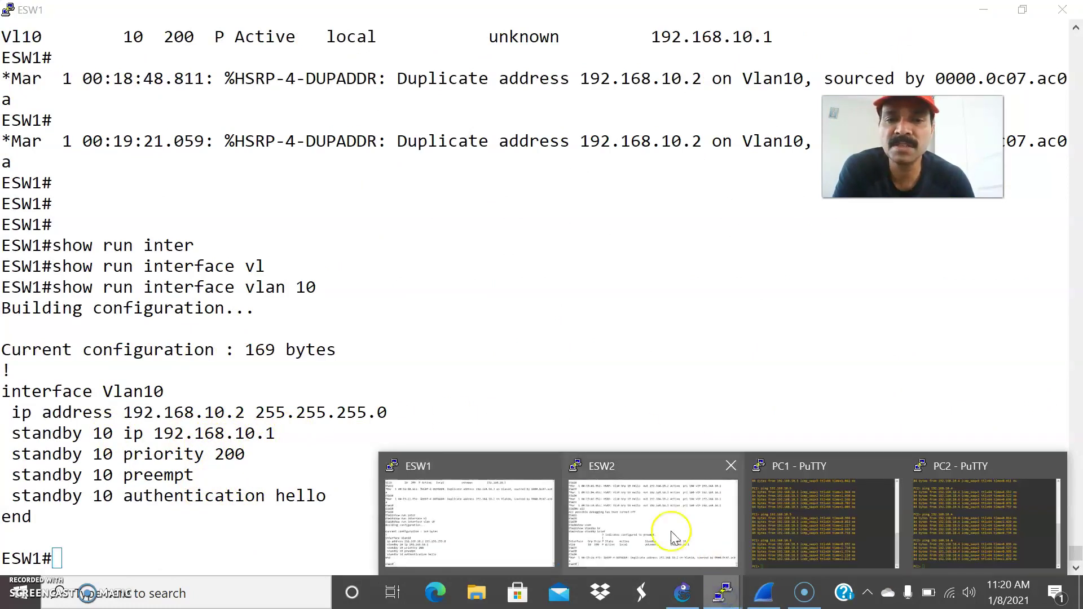
{"action": "left_click", "coordinate": [671, 527]}
{"action": "key", "text": "Return"}
{"action": "key", "text": "Return"}
{"action": "type", "text": "show"}
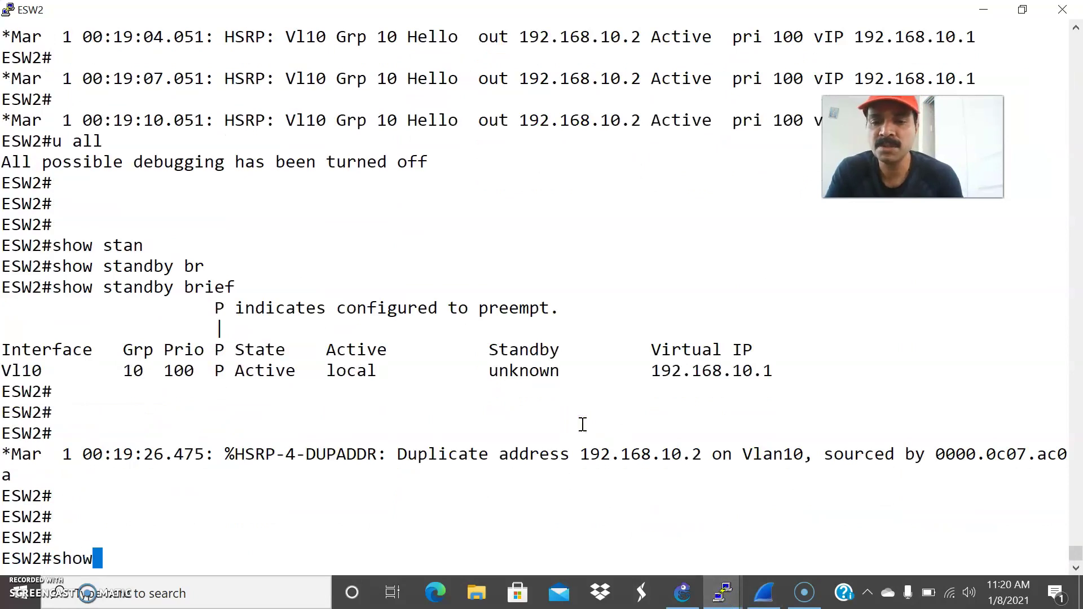
{"action": "type", "text": " run inter"}
{"action": "key", "text": "Tab"}
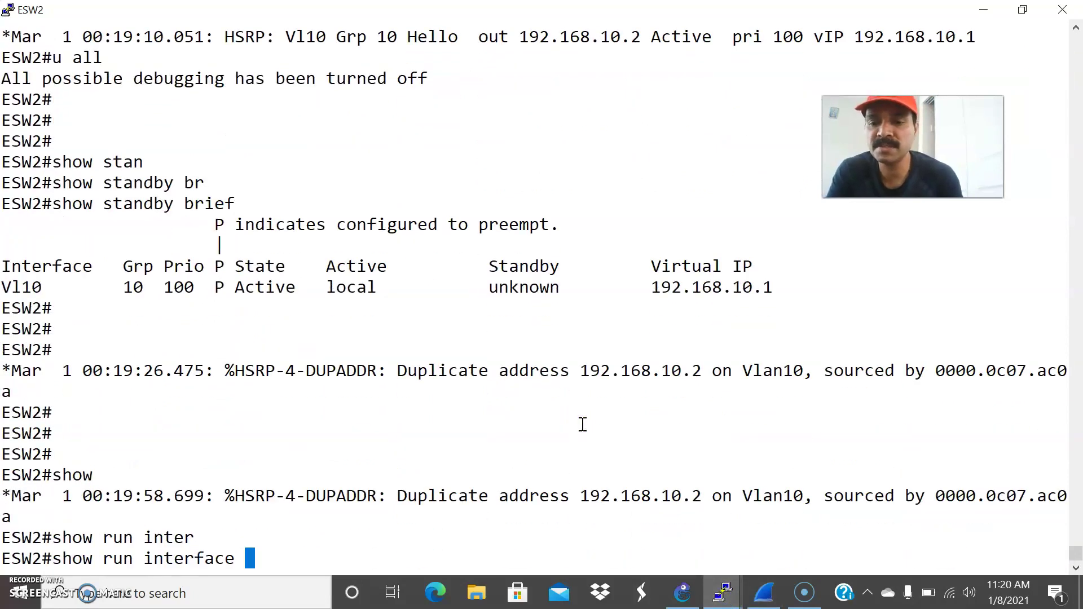
{"action": "type", "text": "vl"}
{"action": "key", "text": "Tab"}
{"action": "type", "text": "10"}
{"action": "key", "text": "Return"}
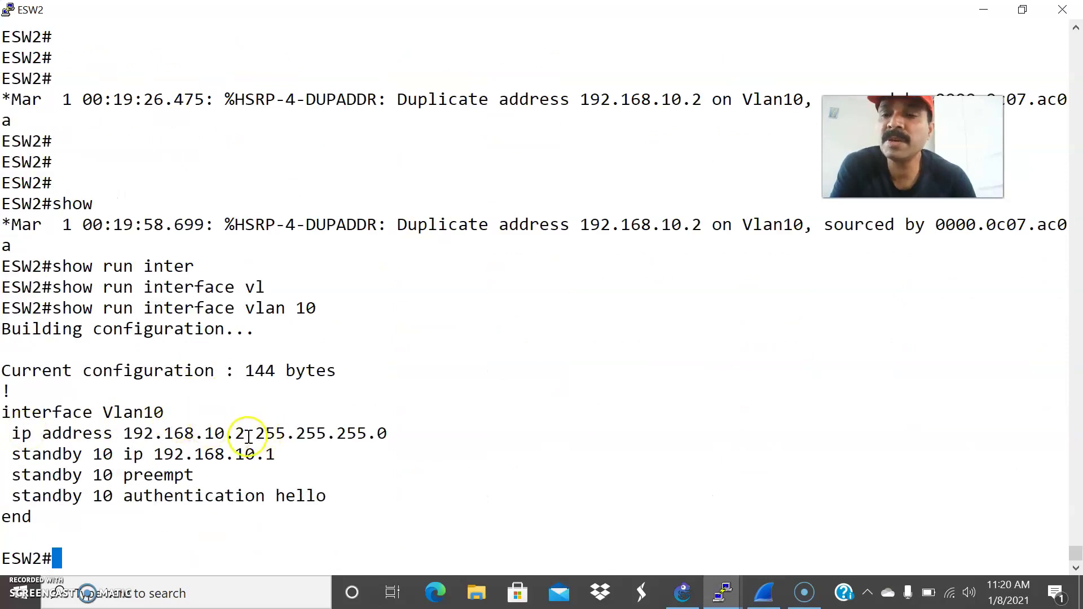
{"action": "left_click_drag", "start_coordinate": [248, 435], "coordinate": [138, 436]}
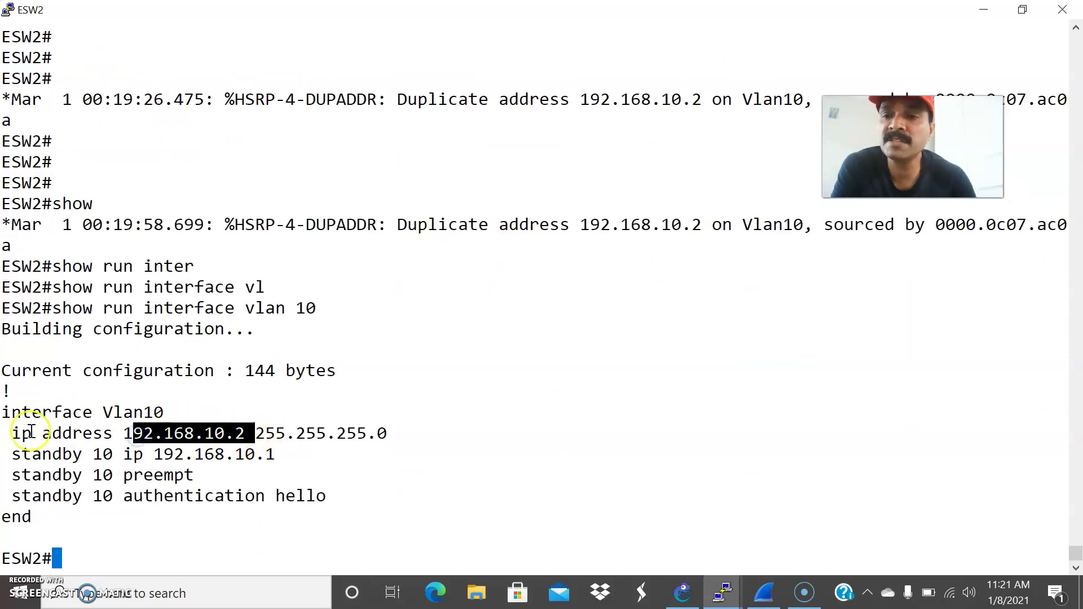
{"action": "left_click_drag", "start_coordinate": [14, 434], "coordinate": [393, 441]}
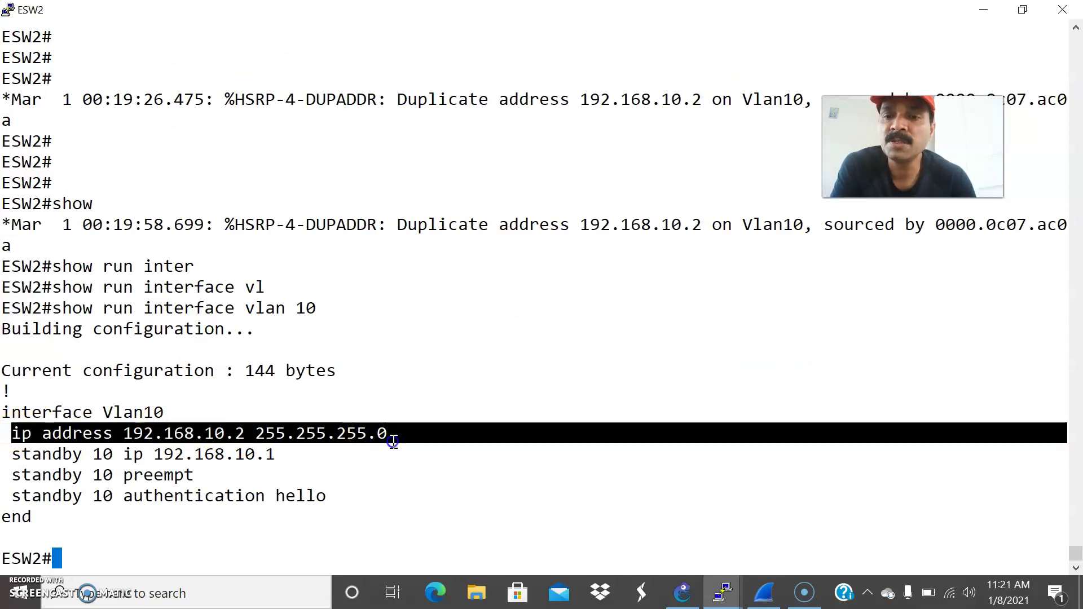
{"action": "left_click", "coordinate": [389, 433]}
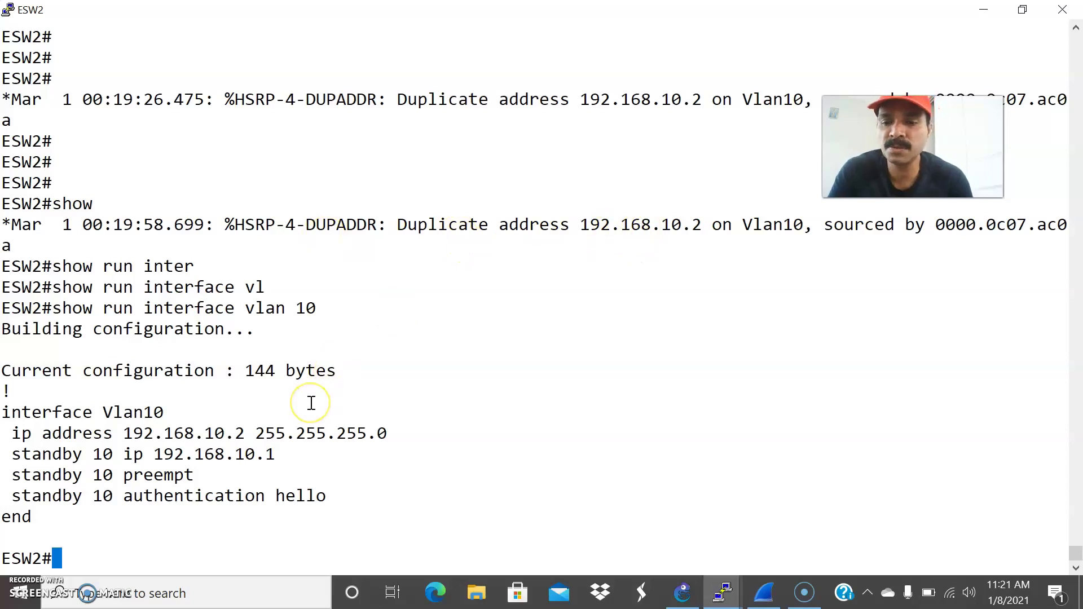
On ESW2, enter global configuration mode and then interface Vlan10 configuration.
{"action": "type", "text": "onf t"}
{"action": "key", "text": "Return"}
{"action": "key", "text": "Return"}
{"action": "key", "text": "Return"}
{"action": "type", "text": "int"}
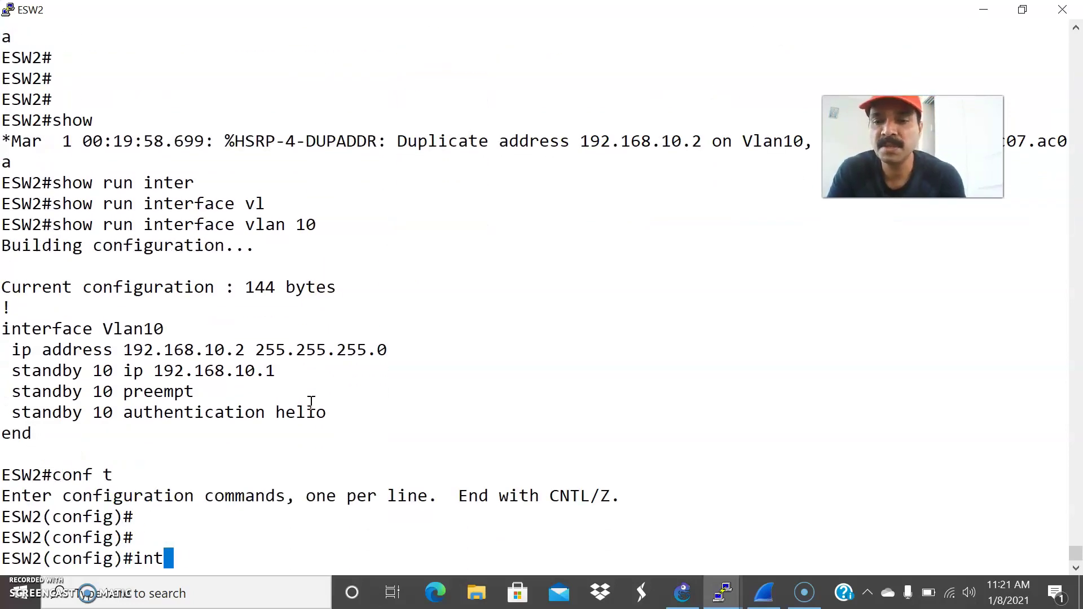
{"action": "type", "text": "er"}
{"action": "key", "text": "Tab"}
{"action": "type", "text": "vl"}
{"action": "key", "text": "Tab"}
{"action": "type", "text": "10"}
{"action": "key", "text": "Return"}
{"action": "key", "text": "Return"}
{"action": "key", "text": "Return"}
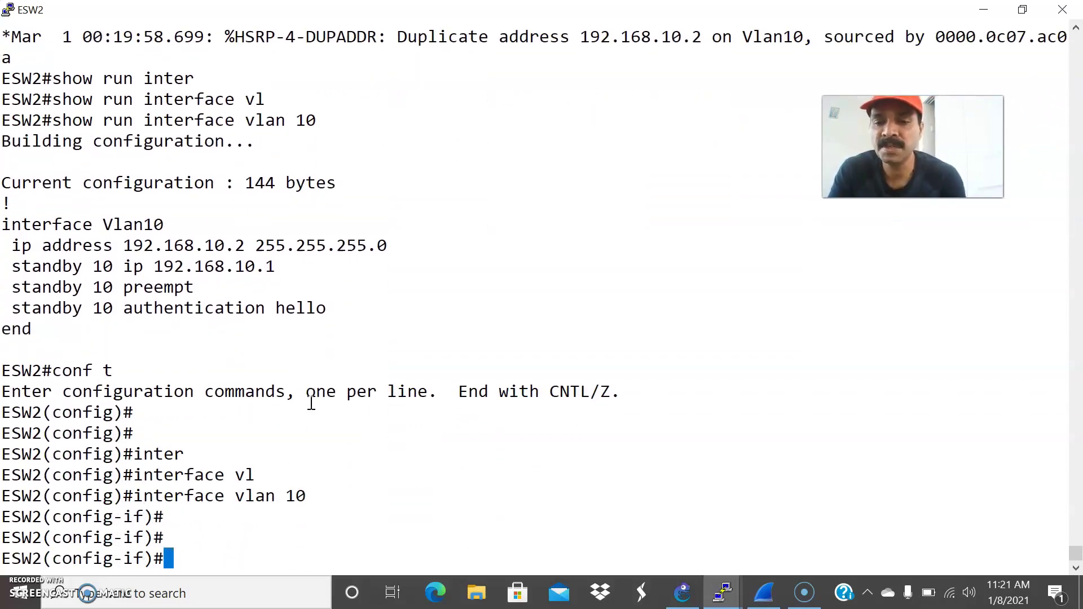
Replace Vlan10's old address with 192.168.10.3 255.255.255.0 and exit configuration mode.
{"action": "type", "text": "no ip add"}
{"action": "key", "text": "Tab"}
{"action": "key", "text": "Return"}
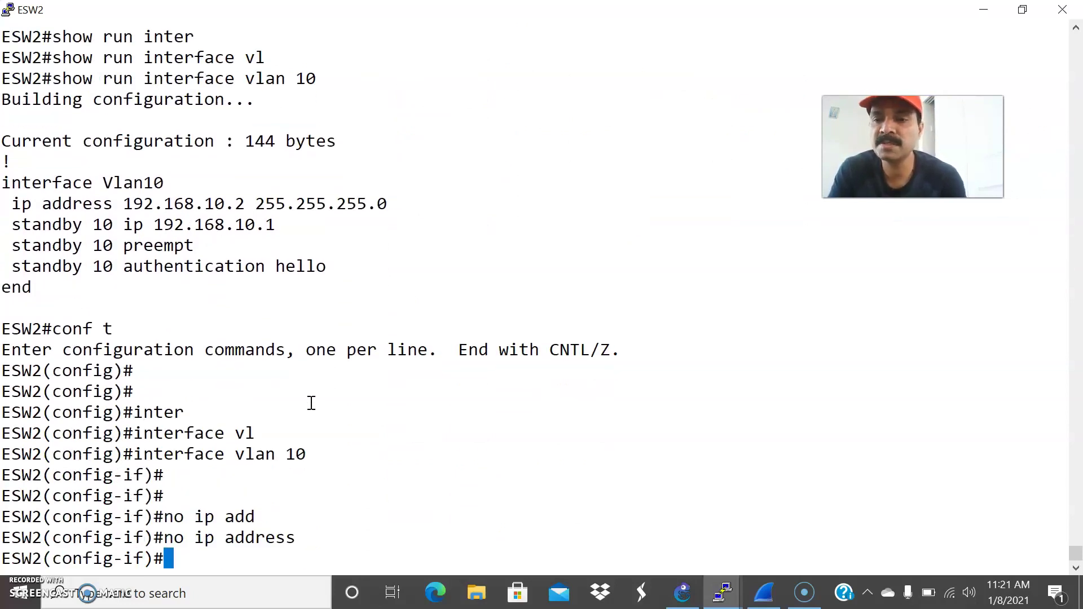
{"action": "key", "text": "Return"}
{"action": "type", "text": "ip add"}
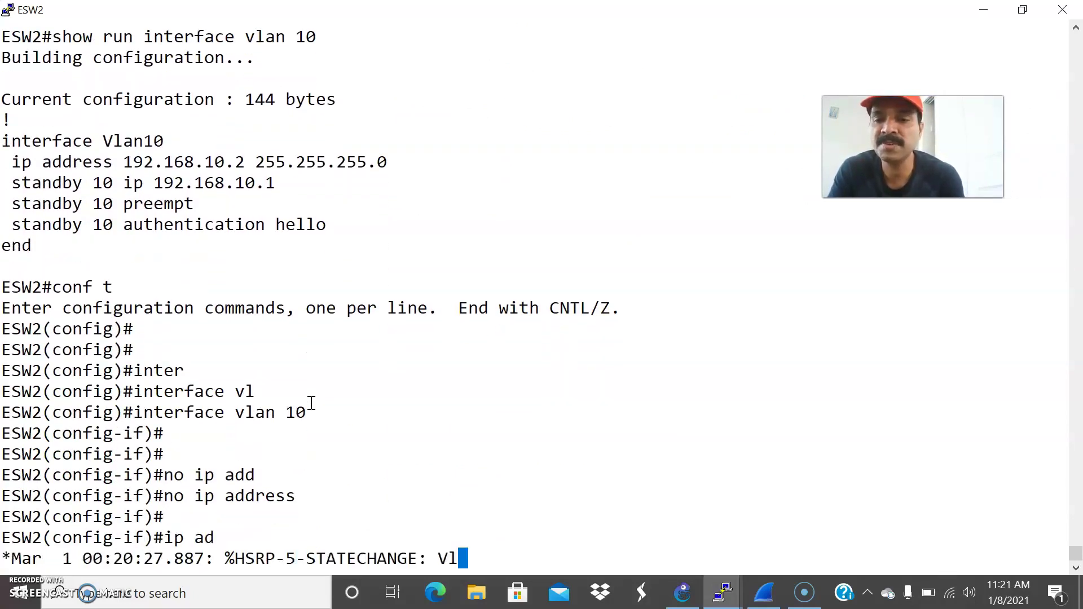
{"action": "key", "text": "Tab"}
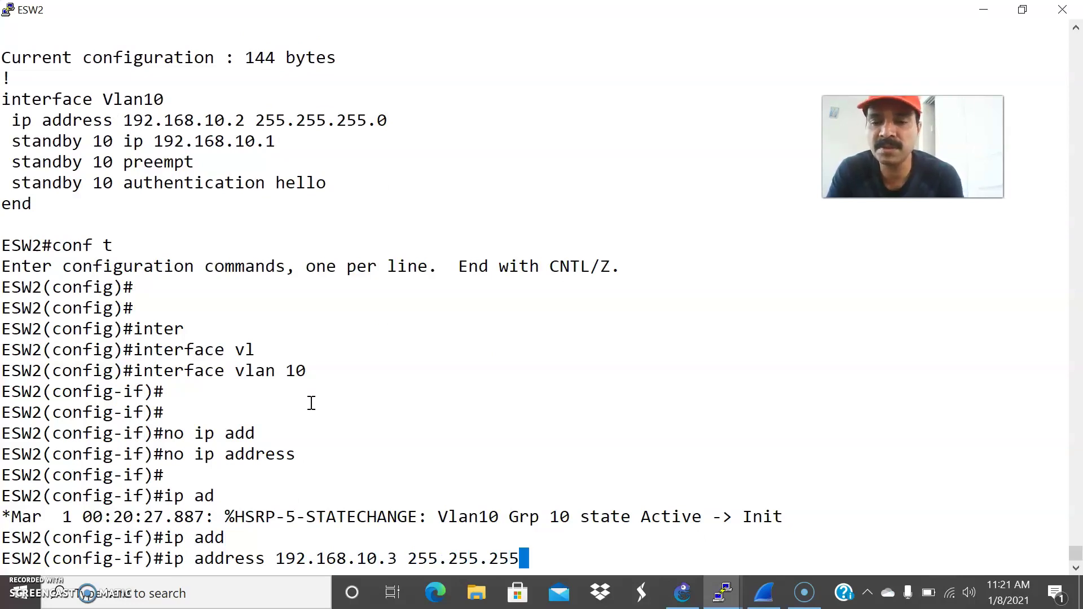
{"action": "key", "text": "Return"}
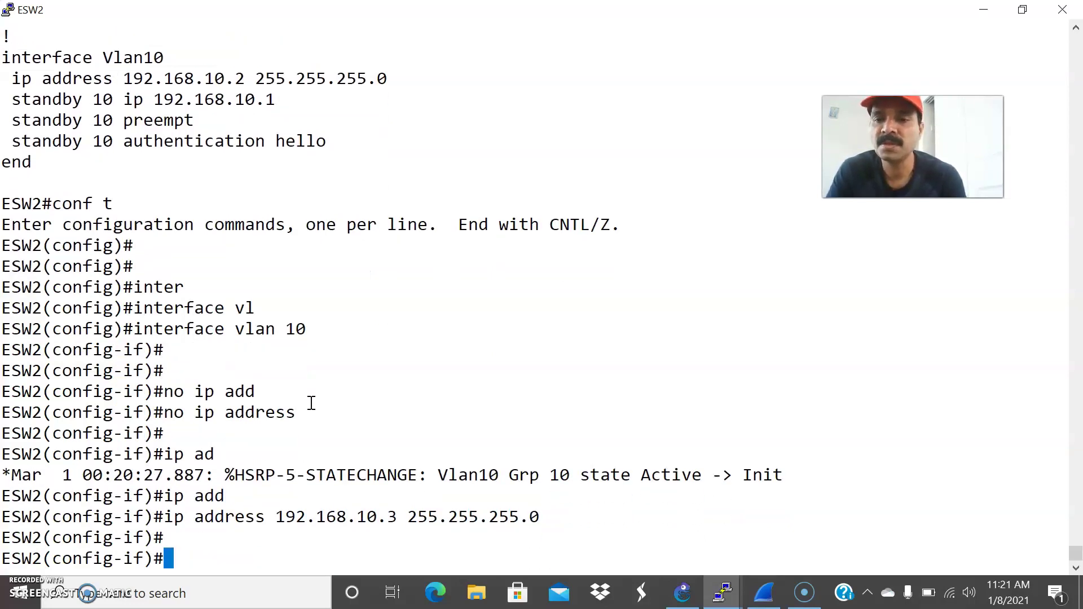
{"action": "key", "text": "ctrl+z"}
{"action": "key", "text": "Return"}
{"action": "key", "text": "Return"}
{"action": "key", "text": "Return"}
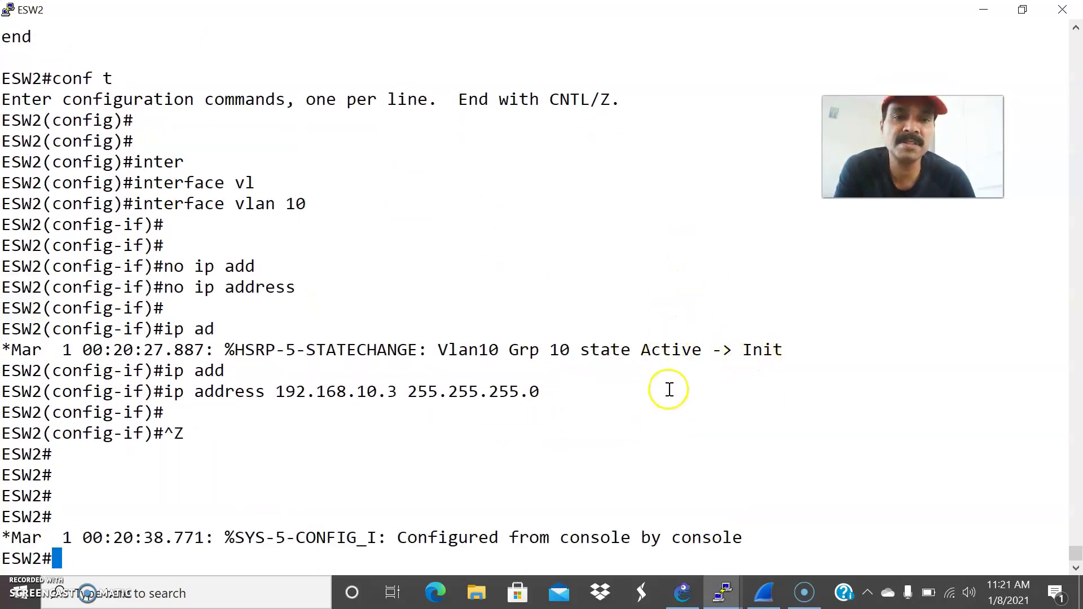
Scroll the live hsrp capture to the newest hellos from 192.168.10.2 (Active) and 192.168.10.3 (Speak).
{"action": "left_click", "coordinate": [765, 592]}
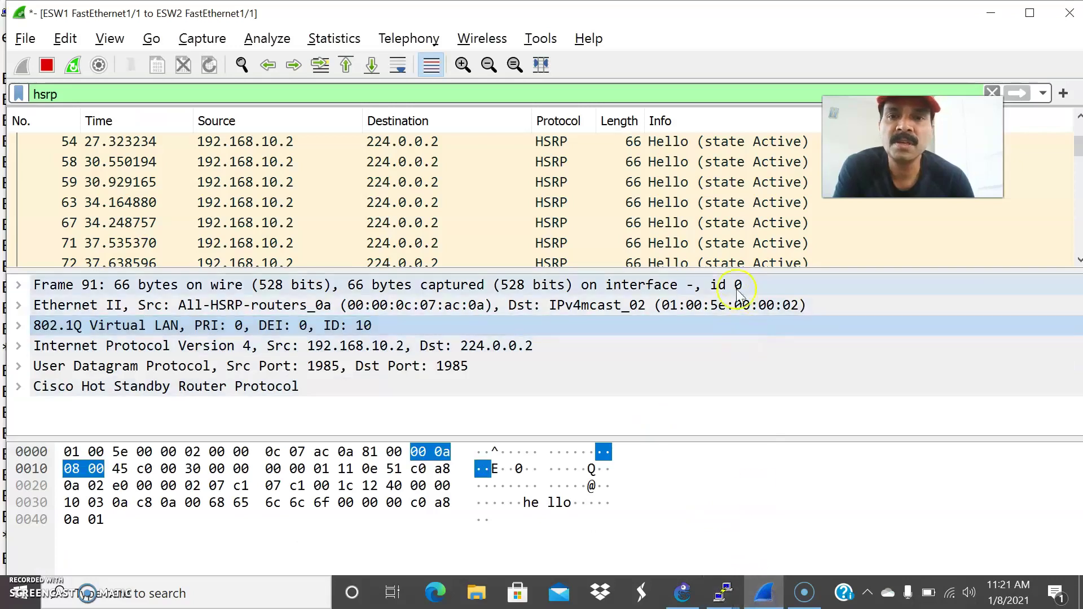
{"action": "scroll", "coordinate": [745, 232], "scroll_direction": "down", "scroll_amount": 20}
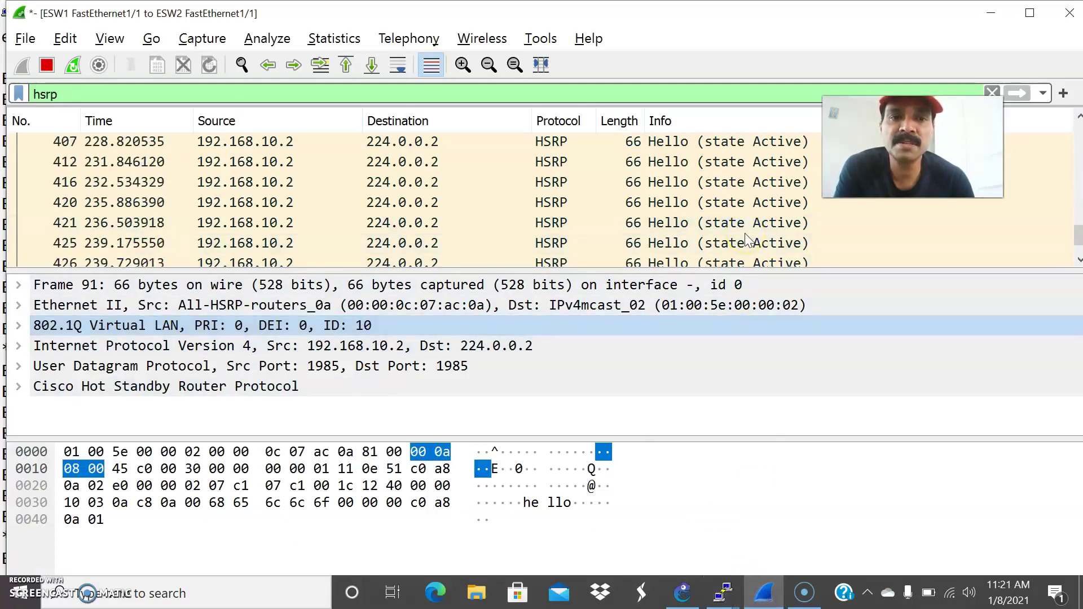
{"action": "scroll", "coordinate": [746, 233], "scroll_direction": "down", "scroll_amount": 4}
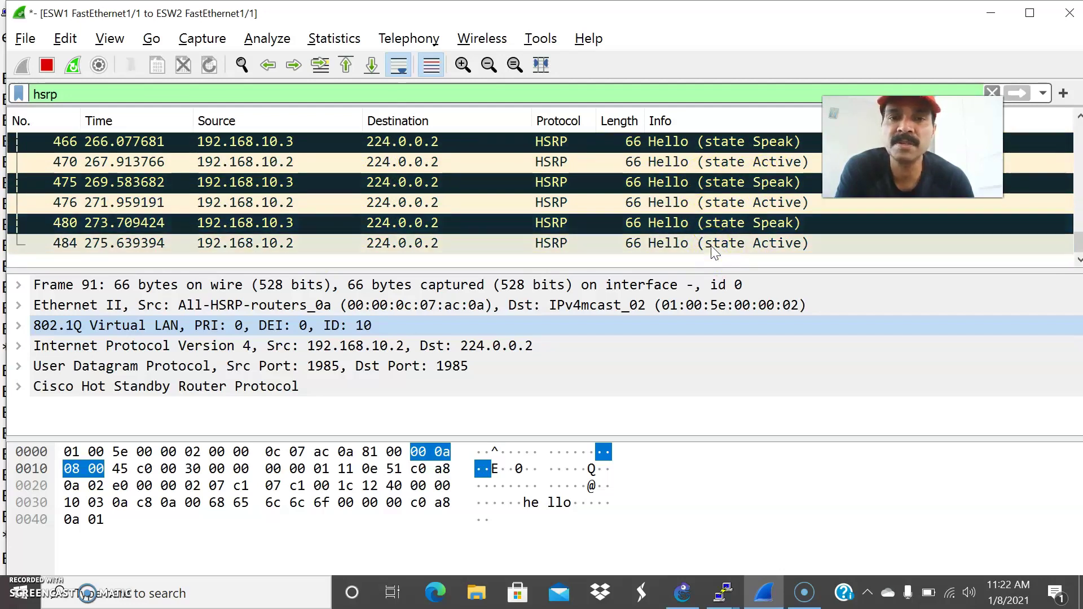
{"action": "left_click", "coordinate": [722, 592]}
Enable 'debug standby packets' on ESW1.
{"action": "left_click", "coordinate": [423, 491]}
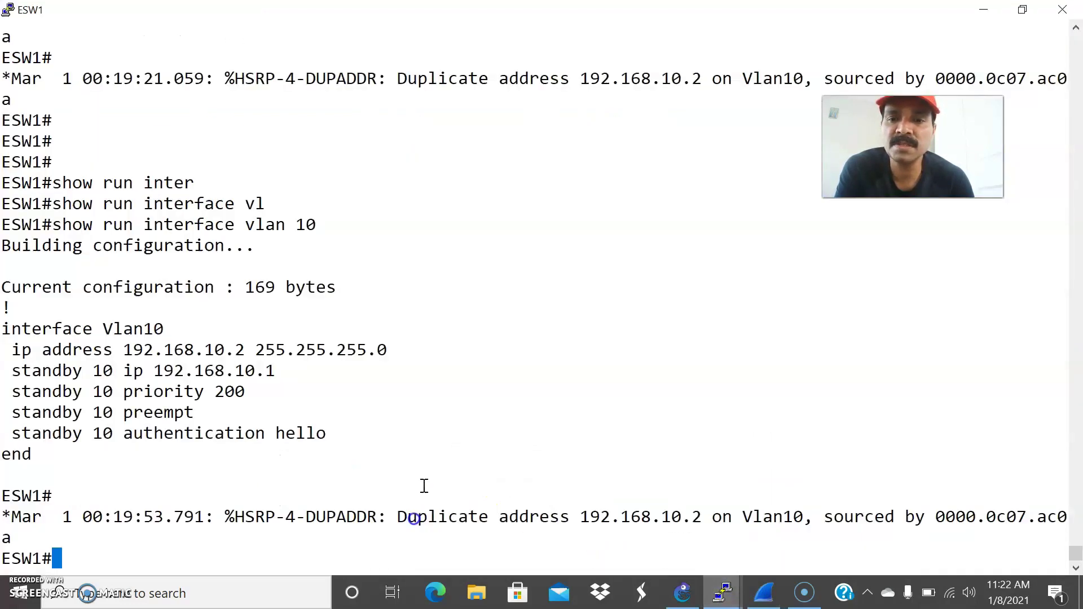
{"action": "key", "text": "Return"}
{"action": "key", "text": "Return"}
{"action": "key", "text": "Return"}
{"action": "type", "text": "deb"}
{"action": "key", "text": "Tab"}
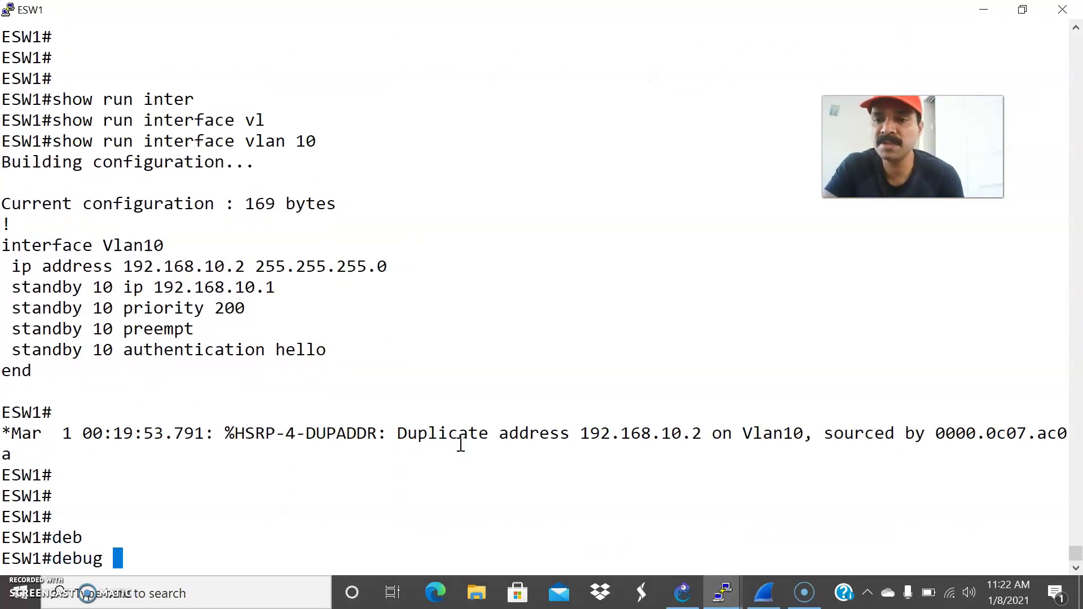
{"action": "type", "text": "st"}
{"action": "key", "text": "Tab"}
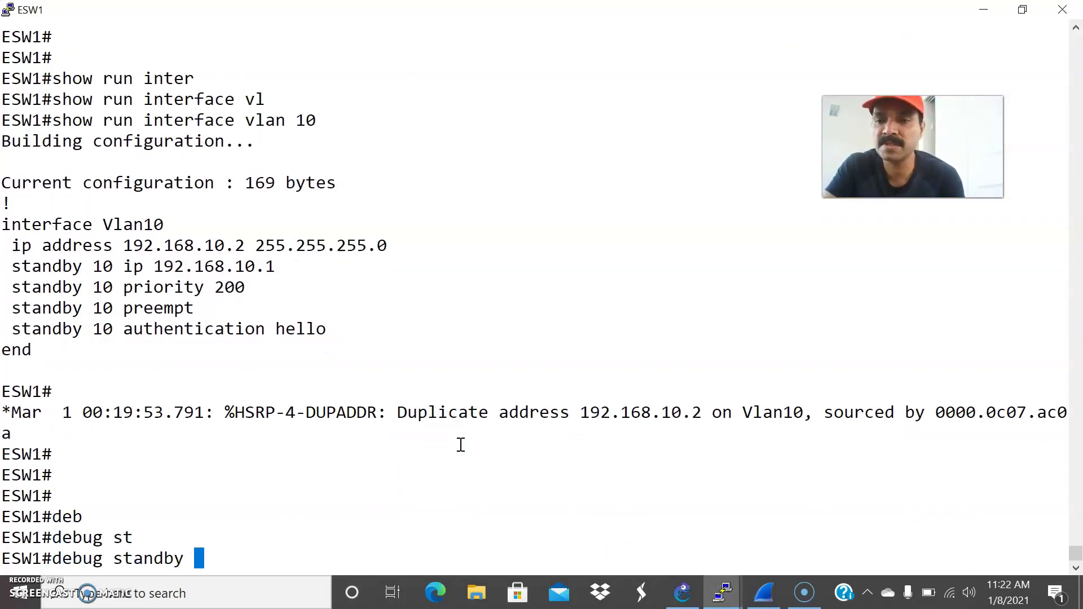
{"action": "type", "text": "pa"}
{"action": "key", "text": "Tab"}
{"action": "key", "text": "Return"}
{"action": "key", "text": "Return"}
{"action": "key", "text": "Return"}
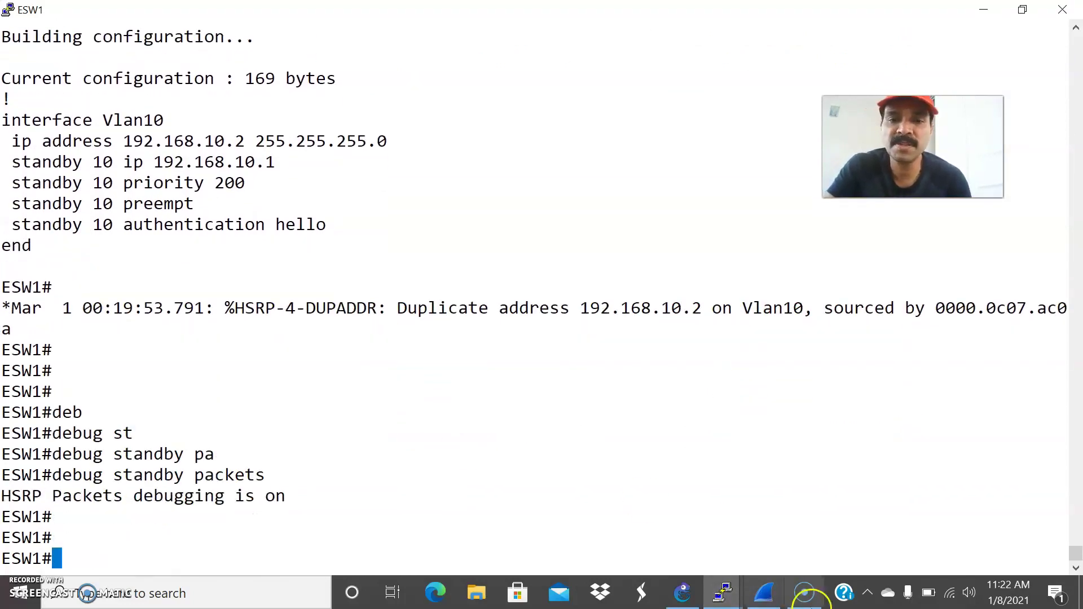
Enable 'debug standby packets' on ESW2, then return to ESW1's debug output.
{"action": "mouse_move", "coordinate": [729, 598]}
{"action": "left_click", "coordinate": [661, 524]}
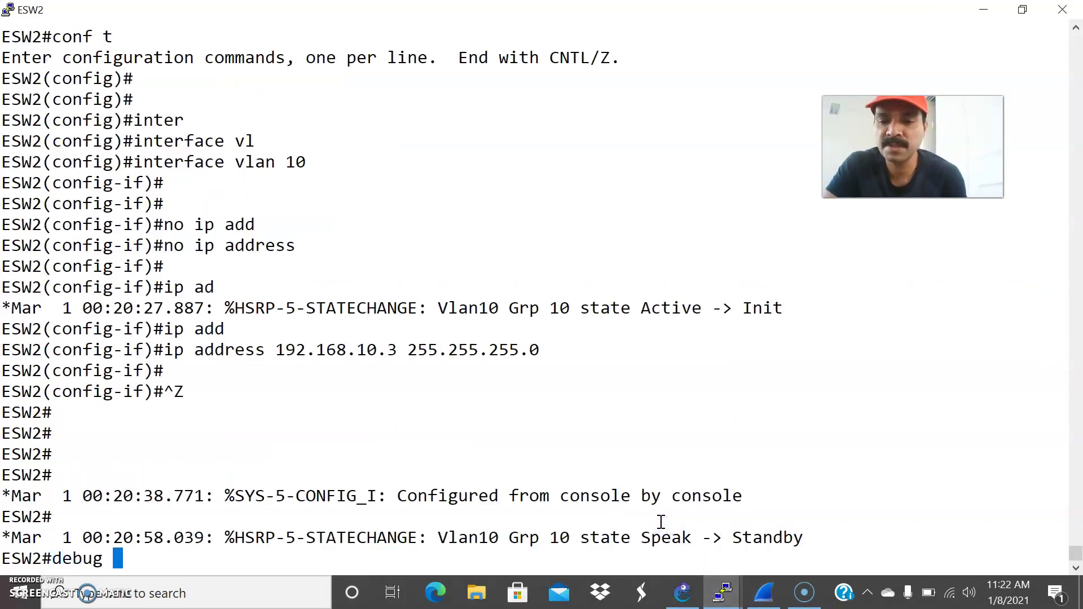
{"action": "type", "text": "debug st"}
{"action": "key", "text": "Tab"}
{"action": "type", "text": "pa"}
{"action": "key", "text": "Tab"}
{"action": "key", "text": "Return"}
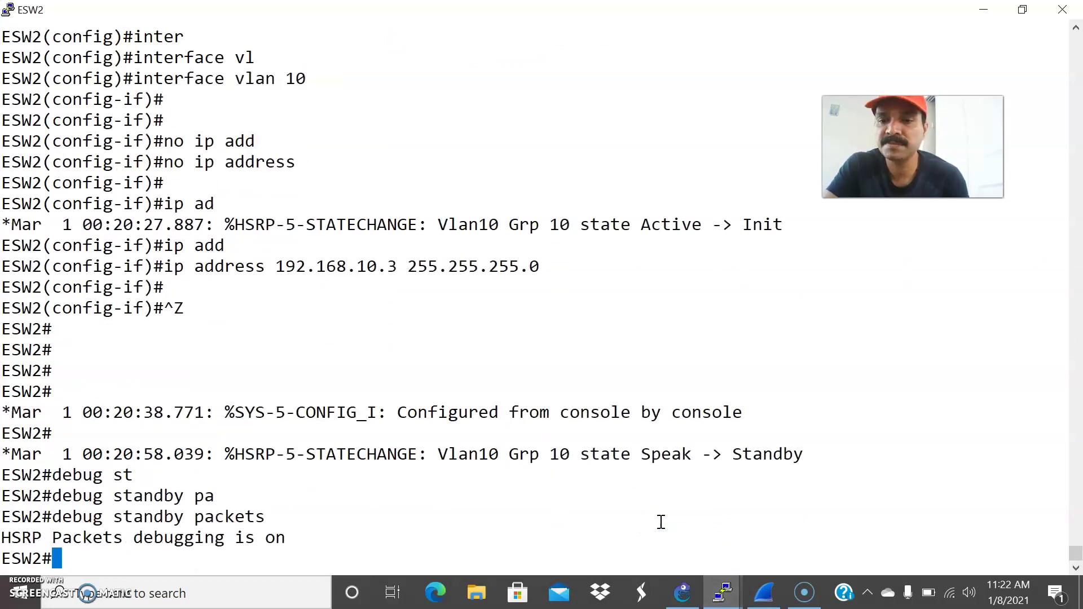
{"action": "key", "text": "Return"}
{"action": "key", "text": "Return"}
{"action": "mouse_move", "coordinate": [723, 593]}
{"action": "left_click", "coordinate": [520, 531]}
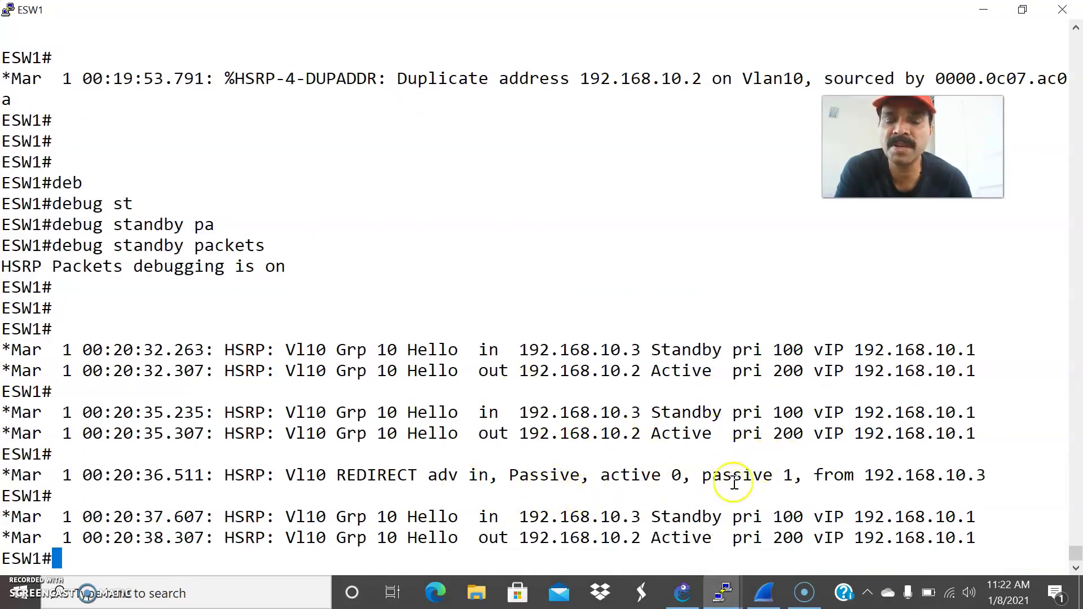
{"action": "key", "text": "Return"}
{"action": "key", "text": "Return"}
{"action": "key", "text": "Return"}
{"action": "key", "text": "Return"}
{"action": "key", "text": "Return"}
{"action": "key", "text": "Return"}
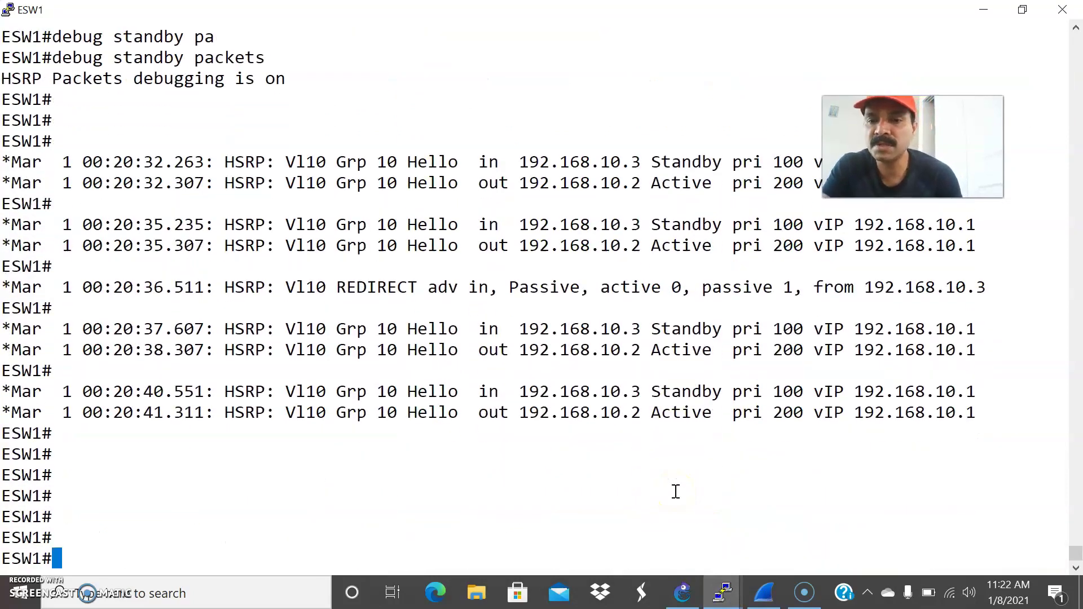
Run show standby brief on ESW1, showing it Active with 192.168.10.3 as Standby.
{"action": "type", "text": "show standby"}
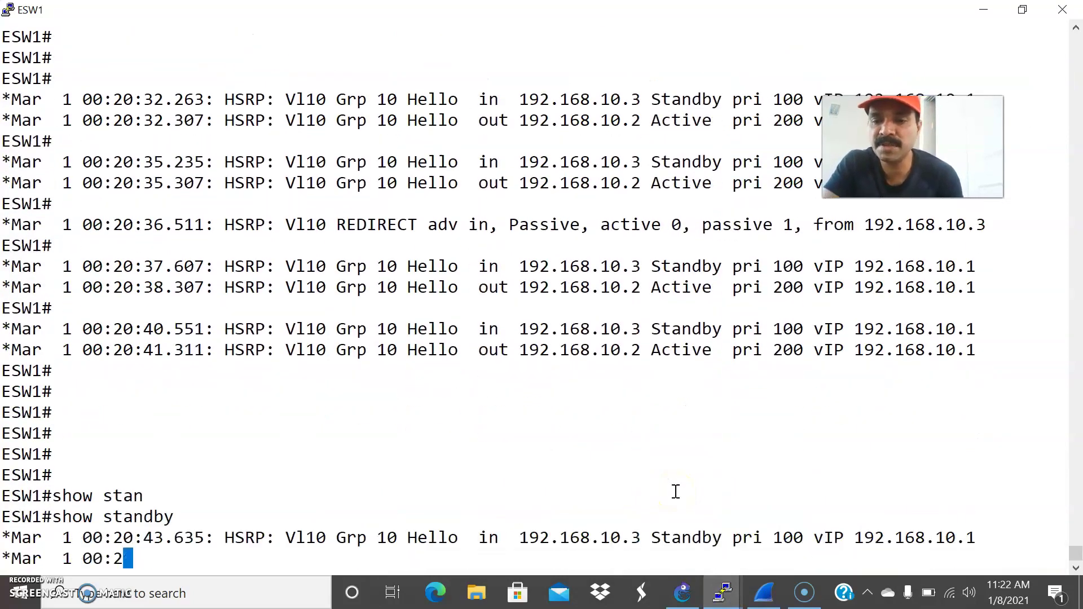
{"action": "type", "text": "show standby br"}
{"action": "key", "text": "Tab"}
{"action": "key", "text": "Return"}
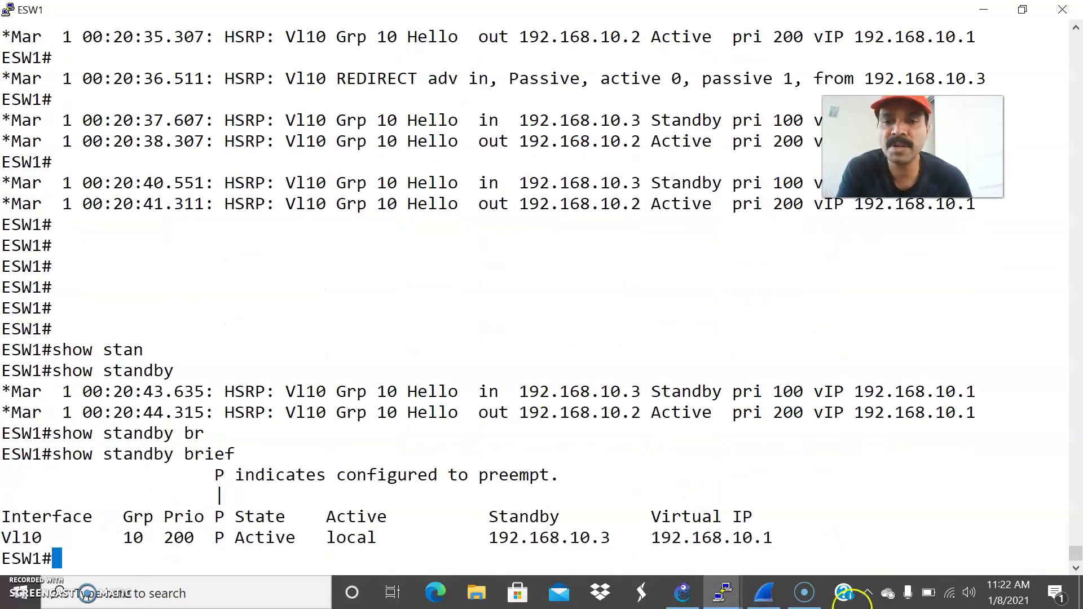
On ESW2, attempt the standby summary with the mistyped 'show stabr' command.
{"action": "left_click", "coordinate": [711, 580]}
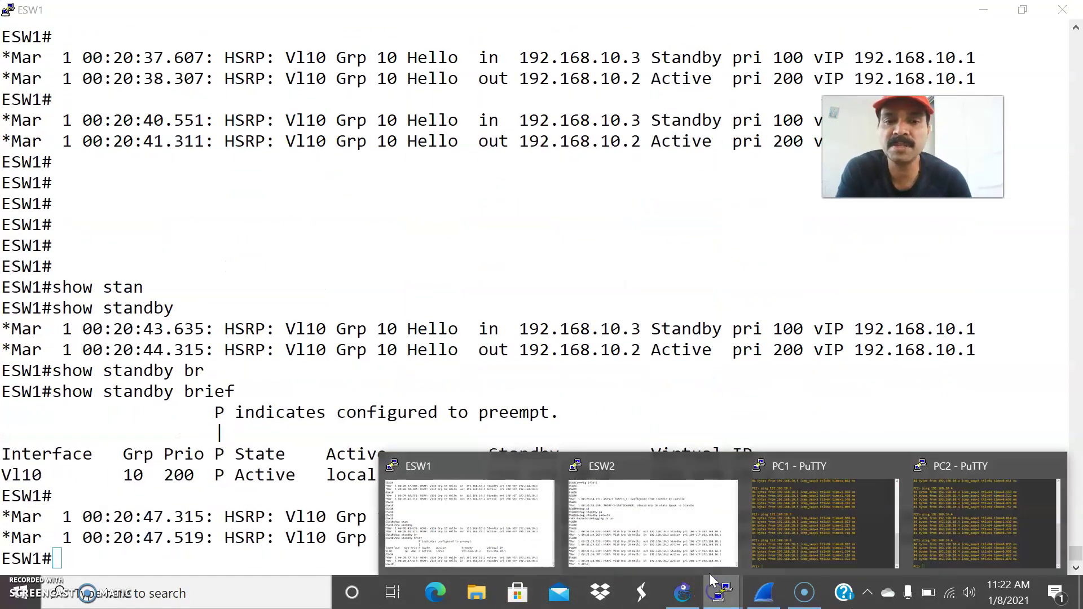
{"action": "left_click", "coordinate": [645, 515]}
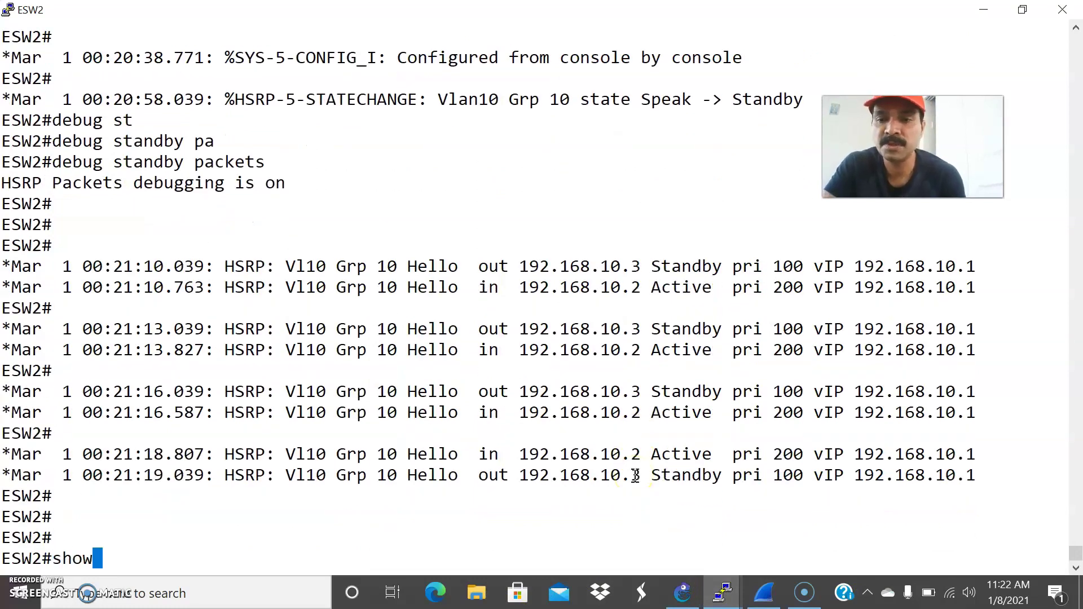
{"action": "type", "text": "show stabr"}
{"action": "key", "text": "Tab"}
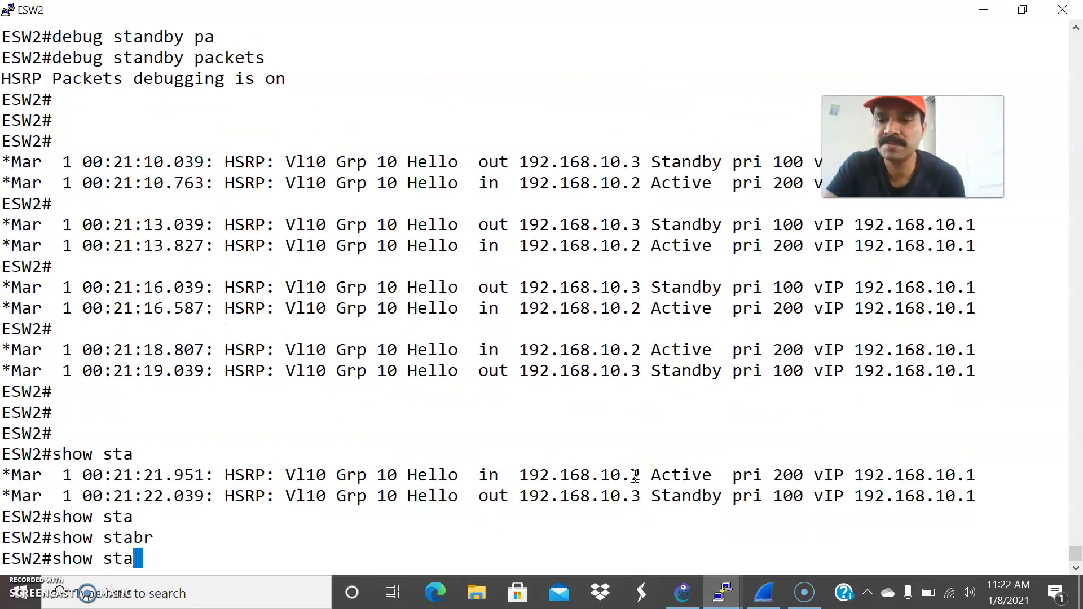
{"action": "key", "text": "Return"}
Correctly run show standby brief on ESW2, showing Standby at priority 100, then return to ESW1.
{"action": "type", "text": "show sta"}
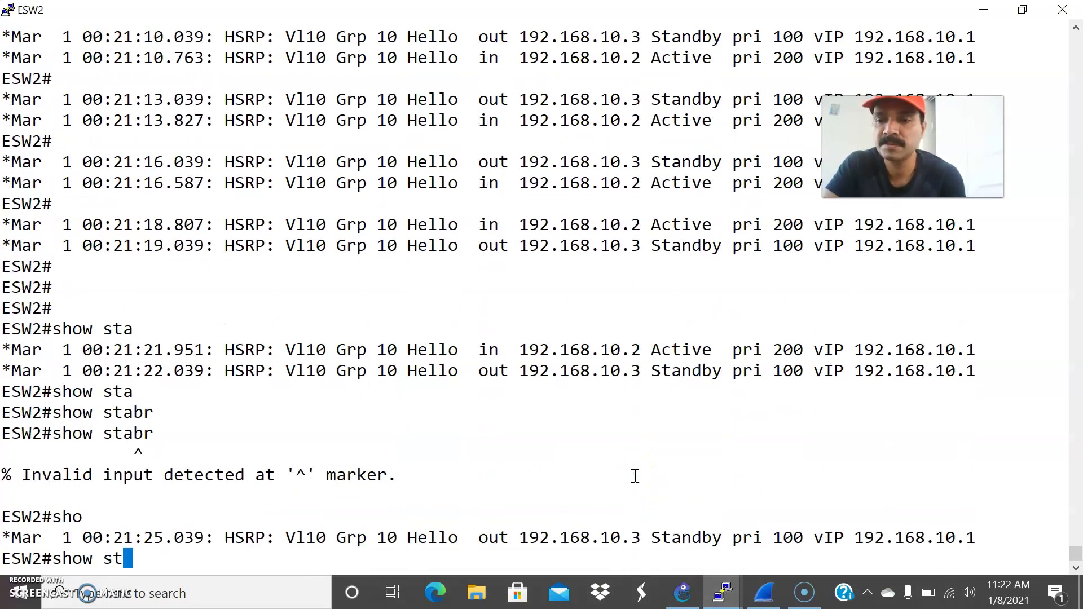
{"action": "key", "text": "Tab"}
{"action": "key", "text": "BackSpace"}
{"action": "type", "text": "br"}
{"action": "key", "text": "Tab"}
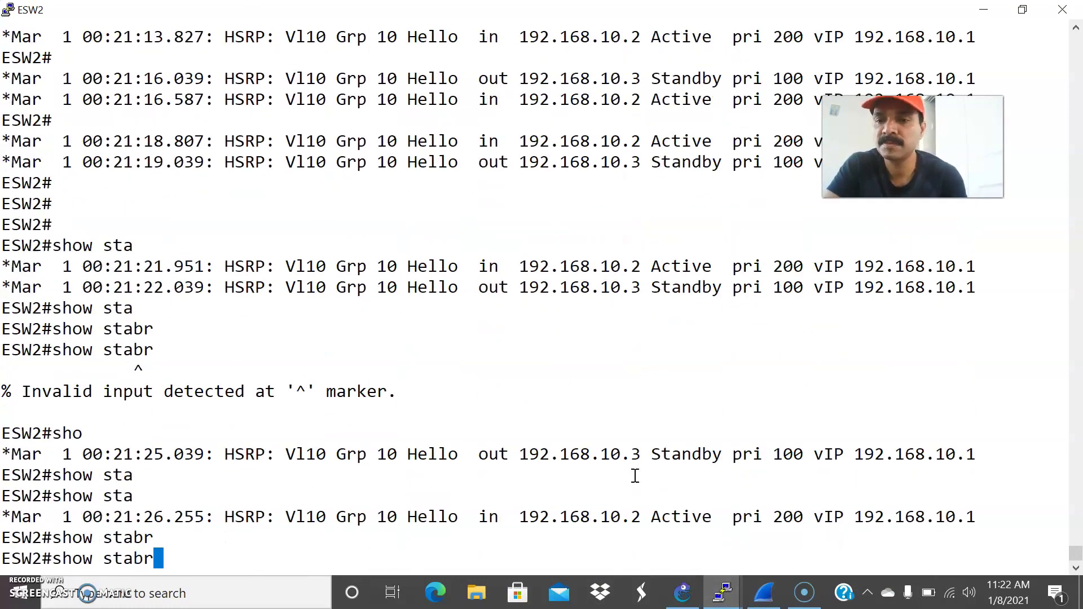
{"action": "key", "text": "BackSpace"}
{"action": "key", "text": "BackSpace"}
{"action": "type", "text": "n"}
{"action": "key", "text": "Tab"}
{"action": "type", "text": "br"}
{"action": "key", "text": "Tab"}
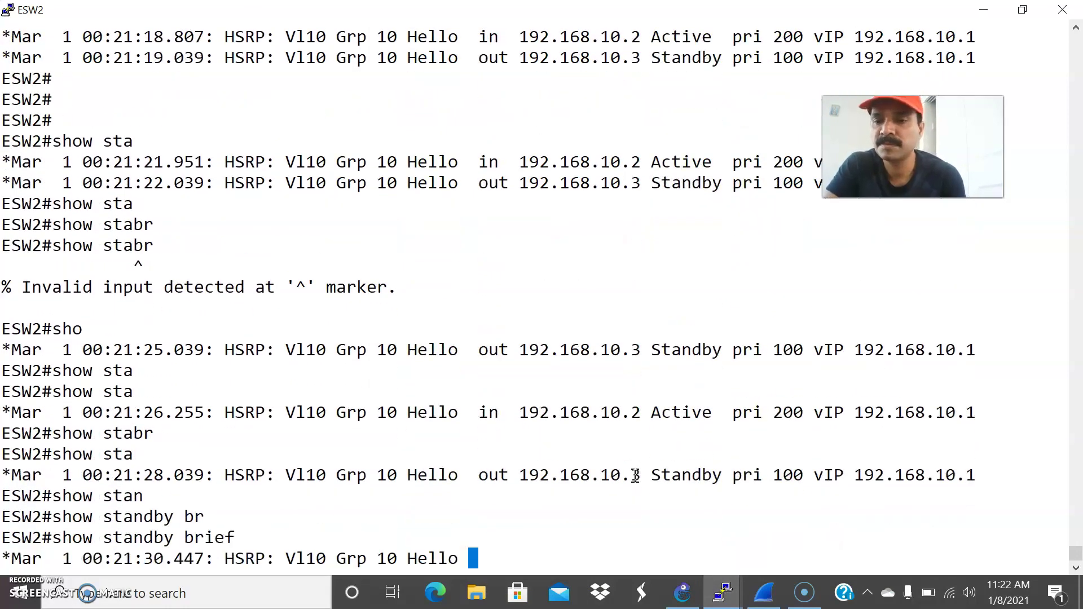
{"action": "key", "text": "Return"}
{"action": "key", "text": "Return"}
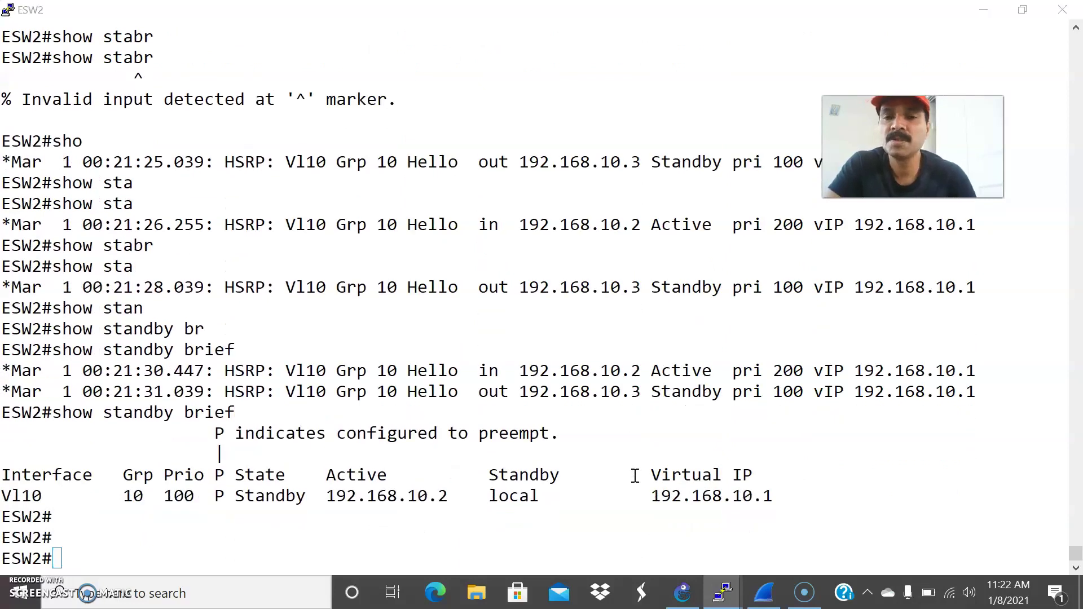
{"action": "key", "text": "alt+Tab"}
{"action": "left_click", "coordinate": [684, 592]}
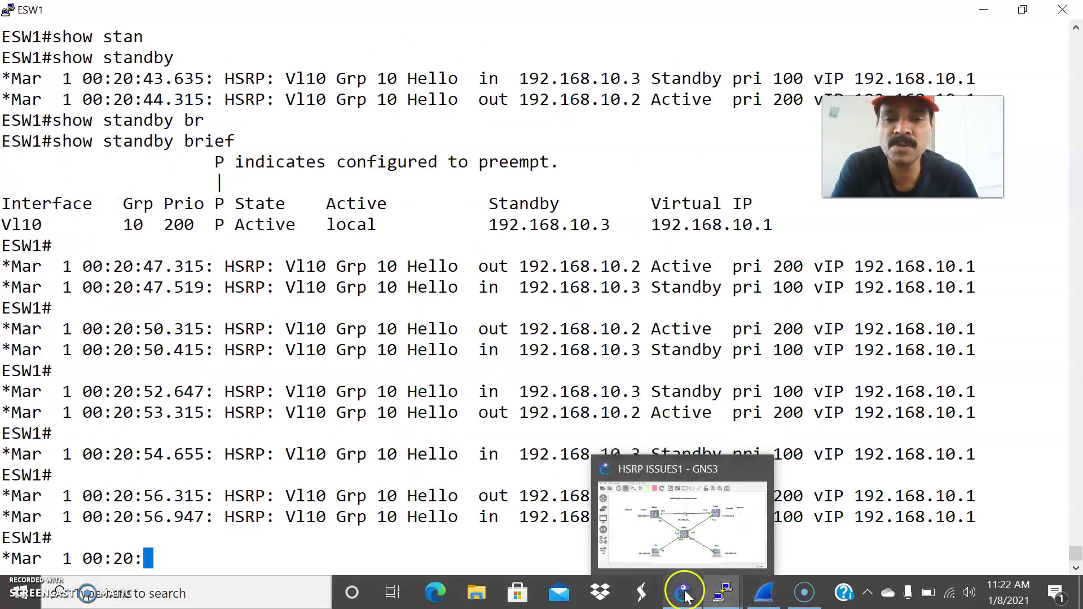
Switch to the GNS3 window showing the HSRP ISSUES1 topology.
{"action": "left_click", "coordinate": [658, 544]}
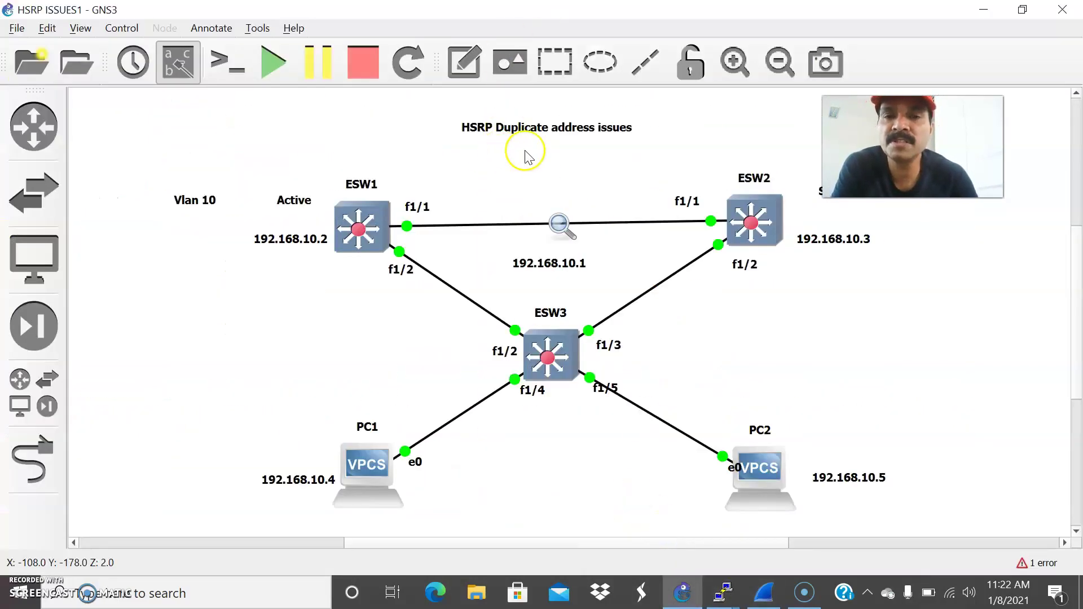